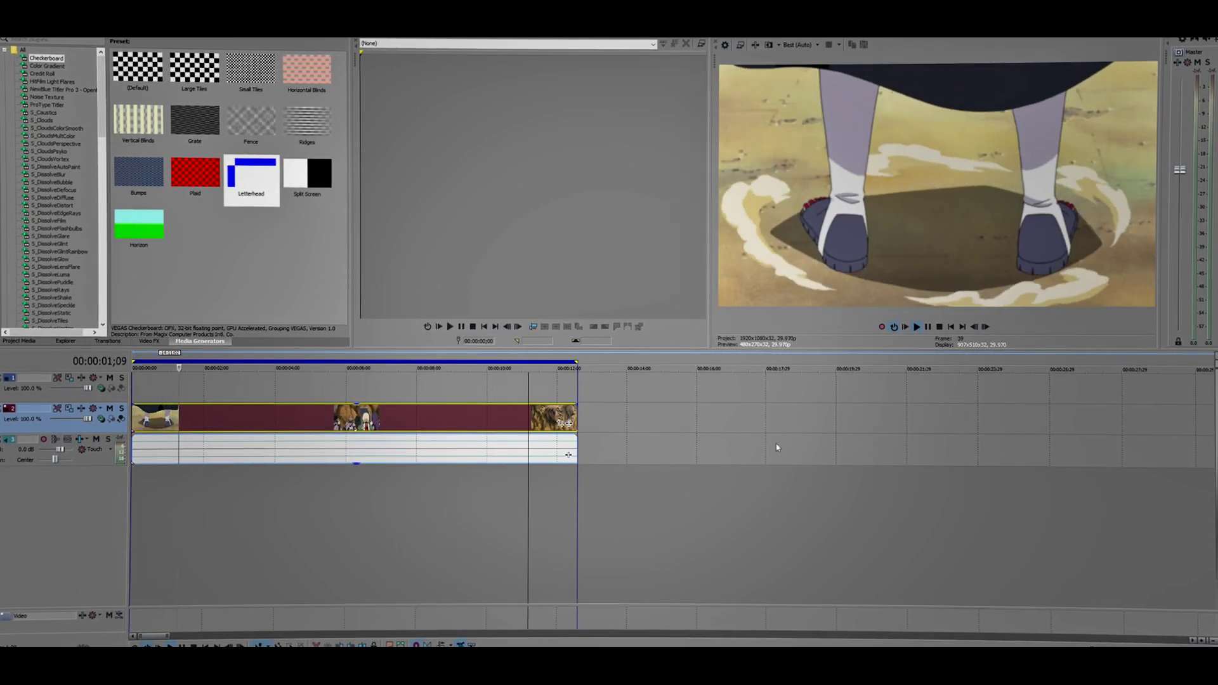
Pause, replay and scrub the anime clip's preview, leaving the playhead near 6;12.
left_click(929, 328)
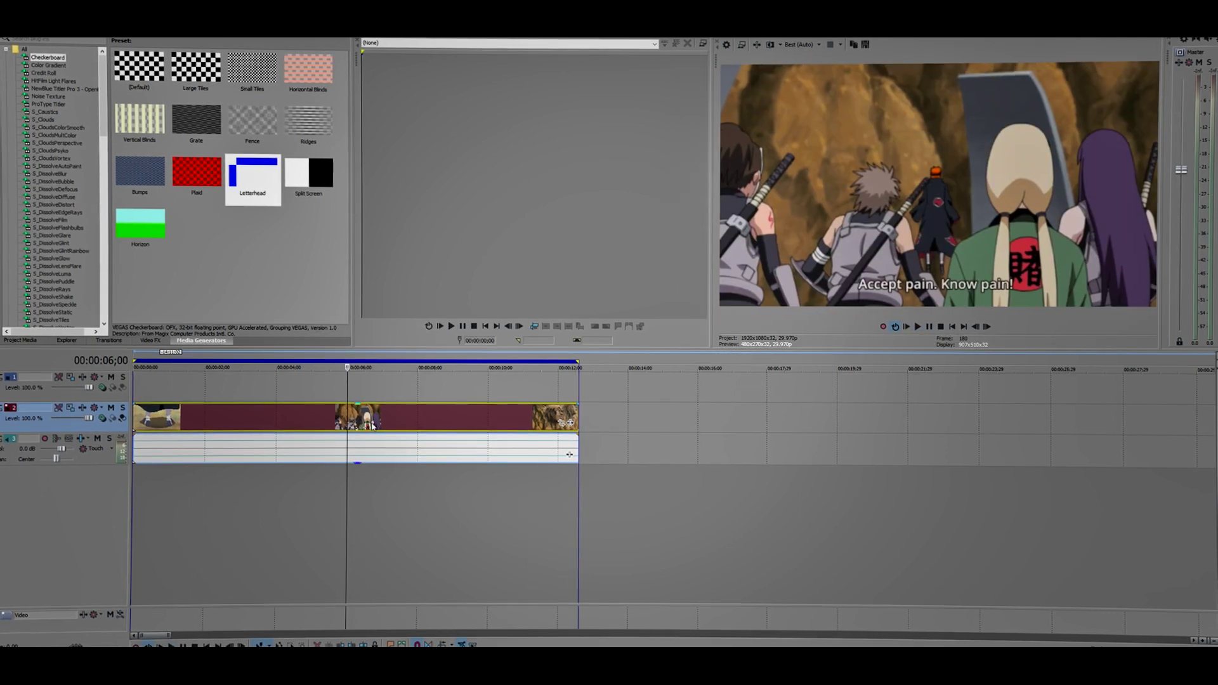
left_click(373, 424)
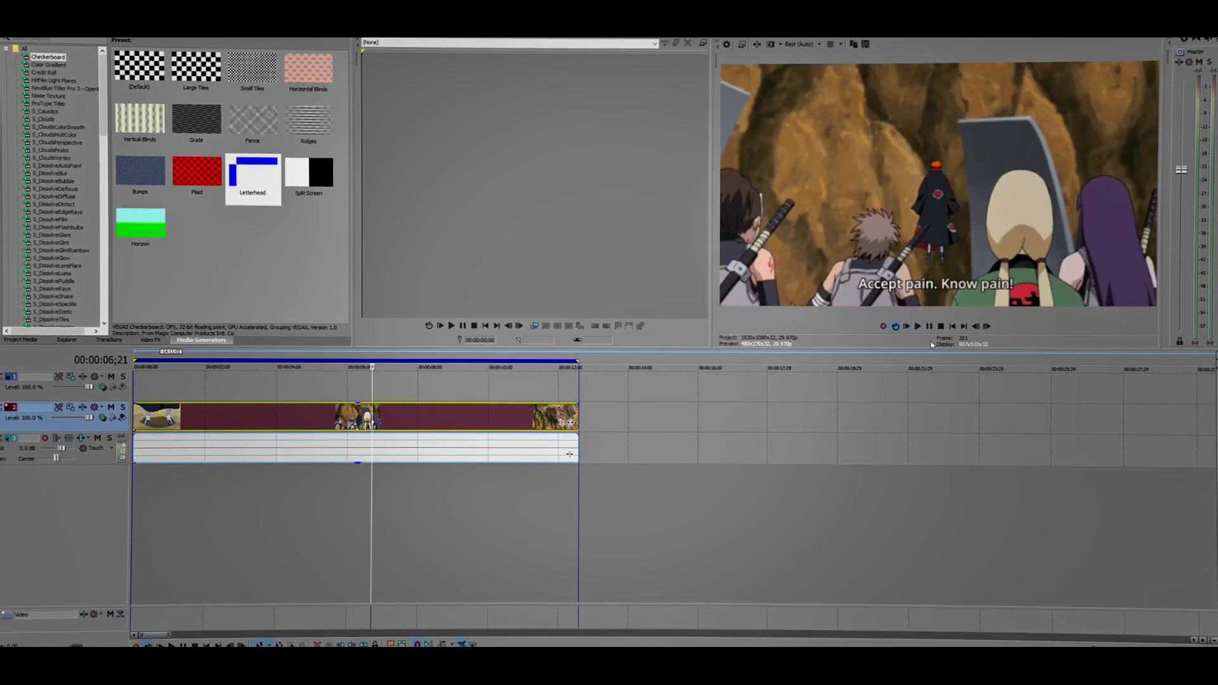
left_click(917, 326)
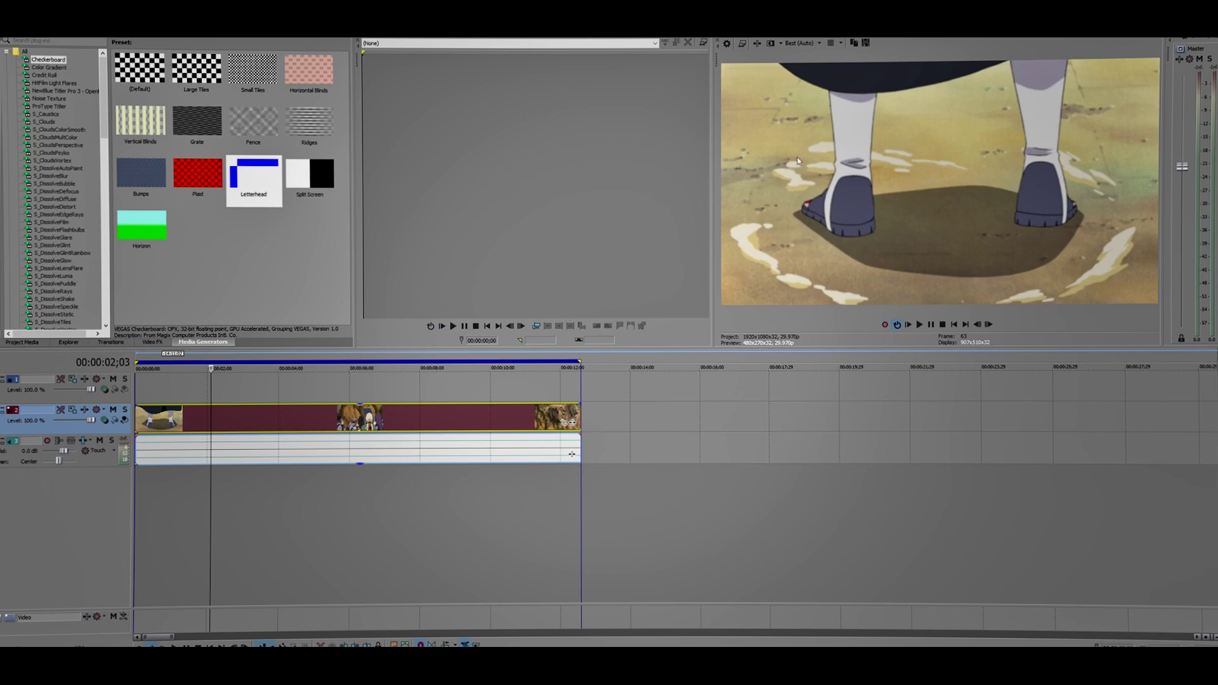
left_click(462, 413)
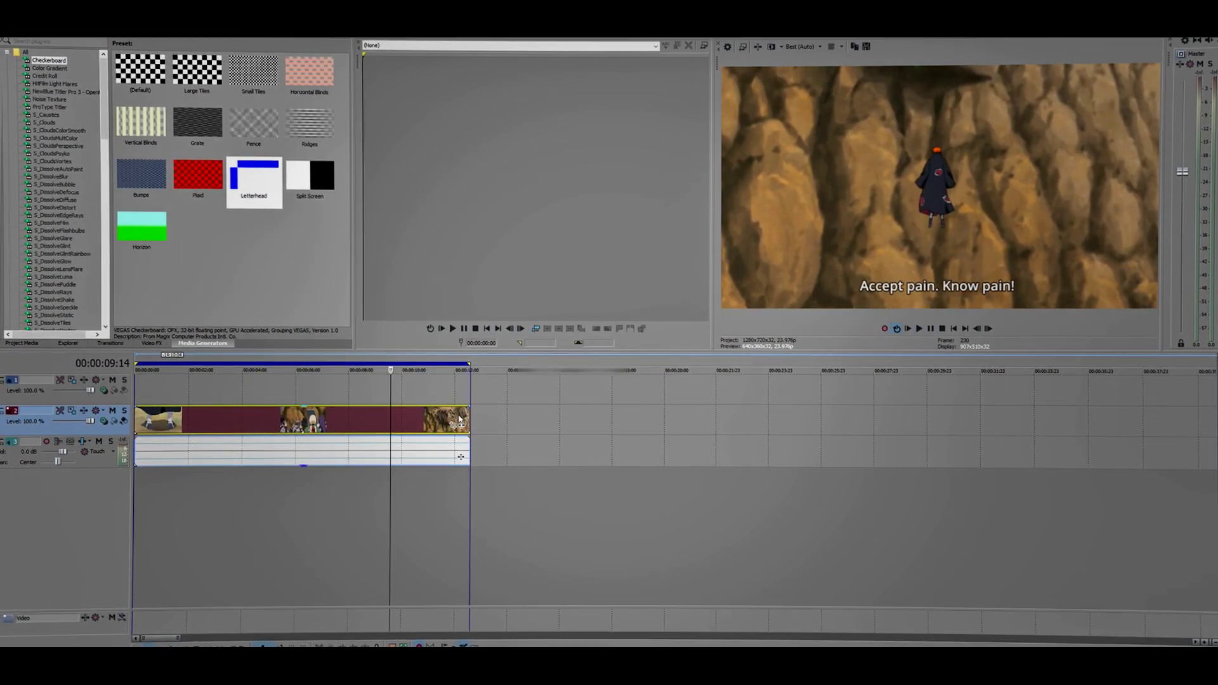
left_click(266, 419)
left_click(307, 416)
Inspect the clip's media properties (1280x720, 23.976 fps AVC) and close them unchanged.
right_click(308, 413)
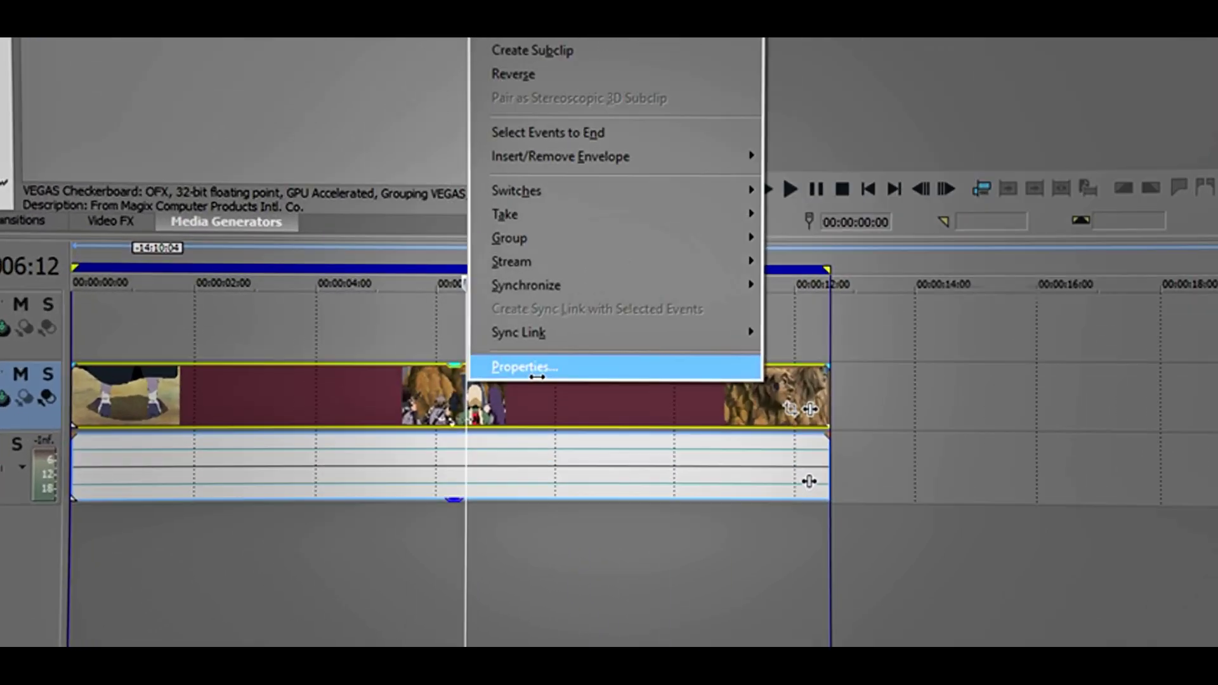
left_click(537, 374)
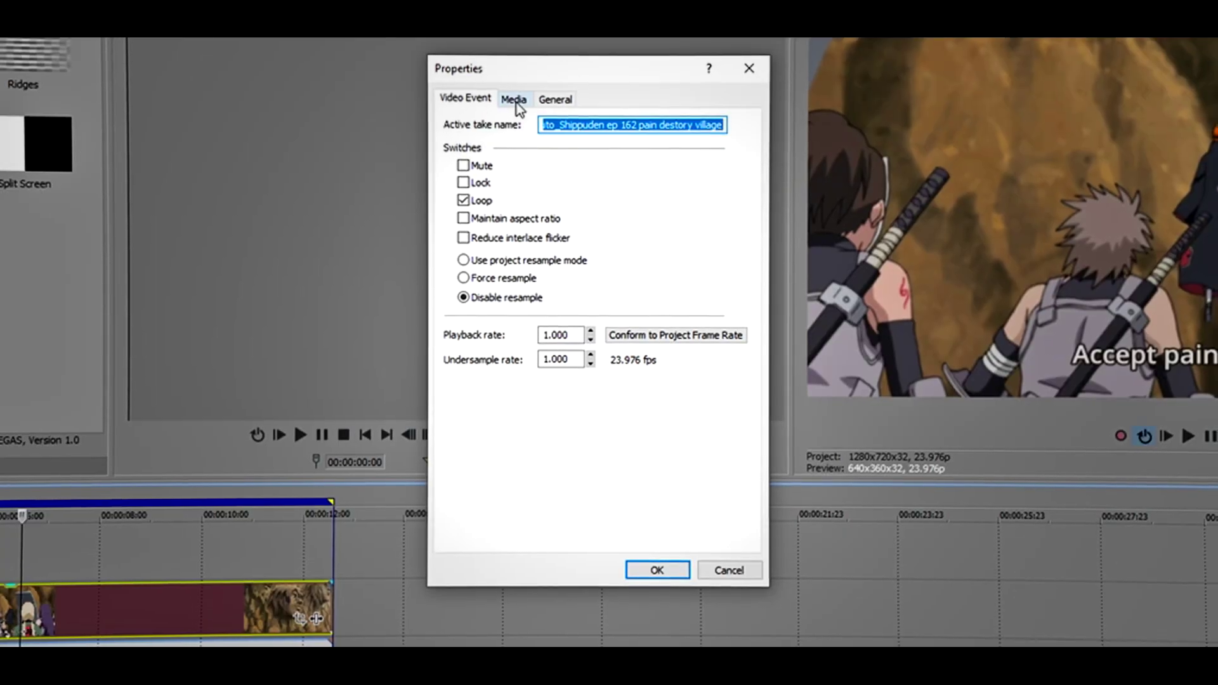
left_click(511, 100)
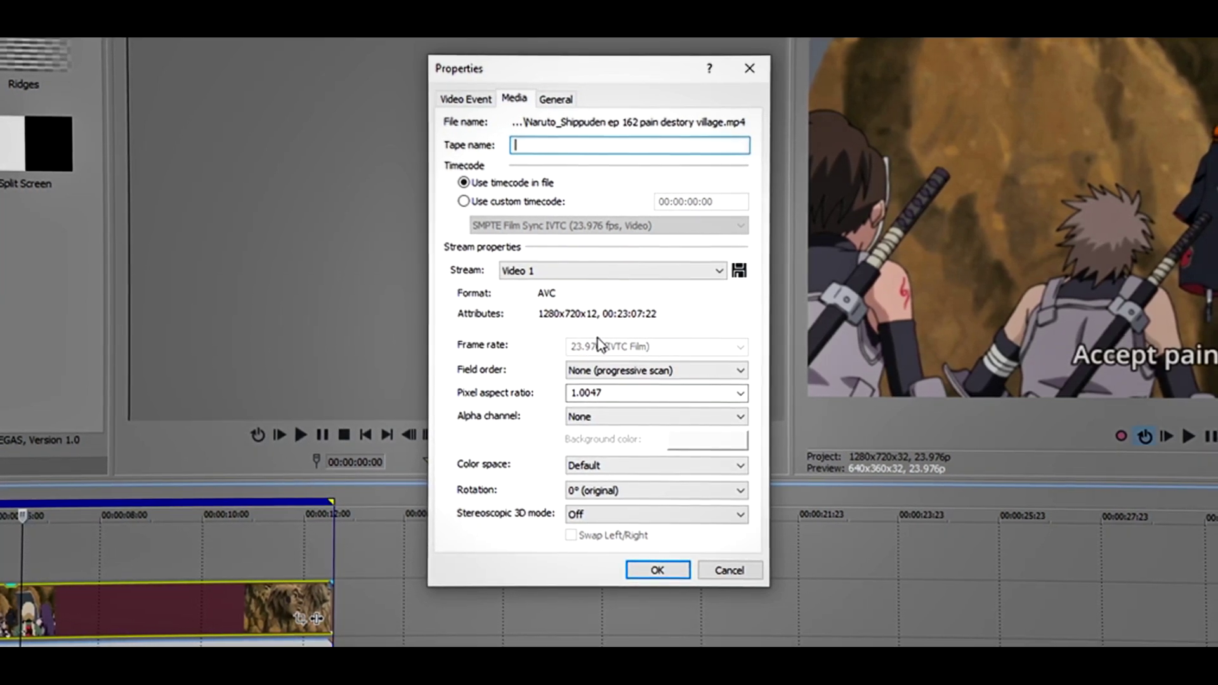
left_click(729, 569)
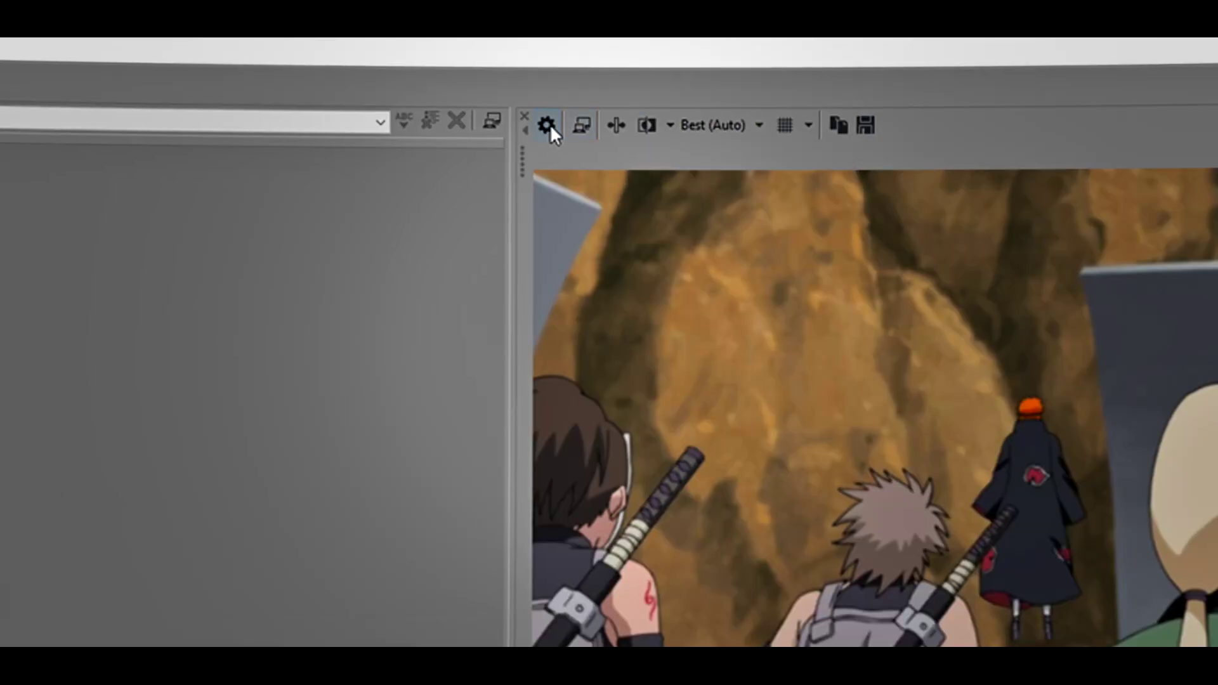
left_click(730, 47)
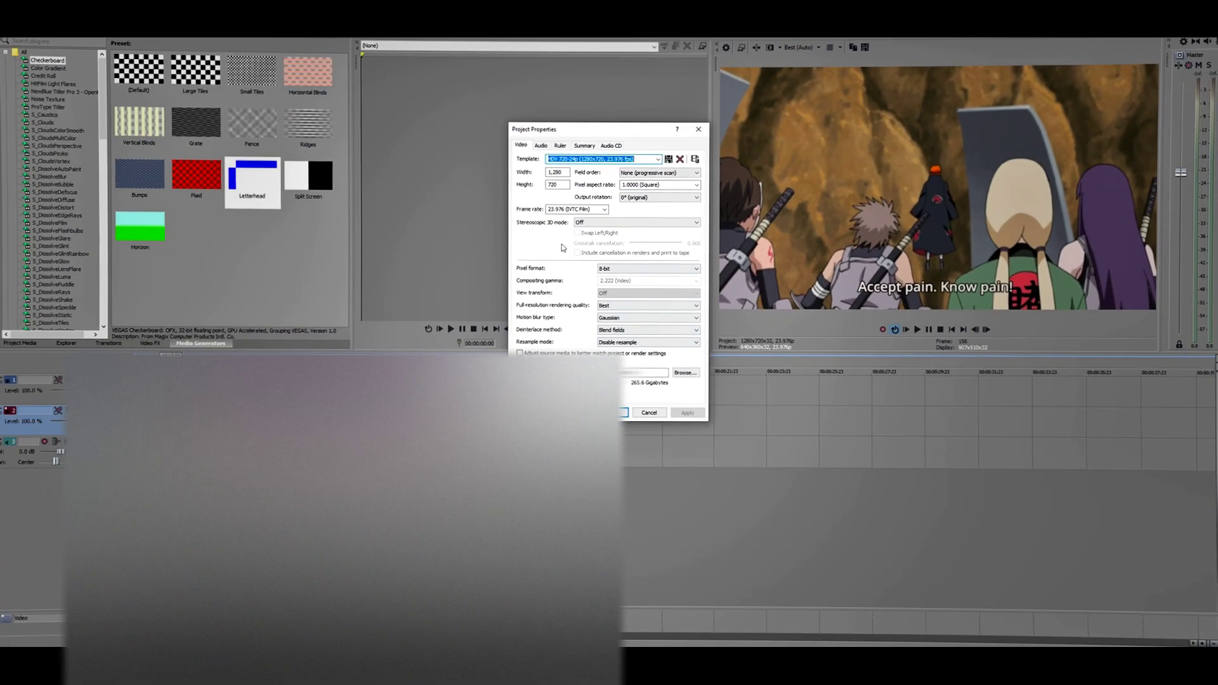
Review the 1280x720 project video settings without changes, then select the entire timeline with Ctrl+A.
left_click(561, 172)
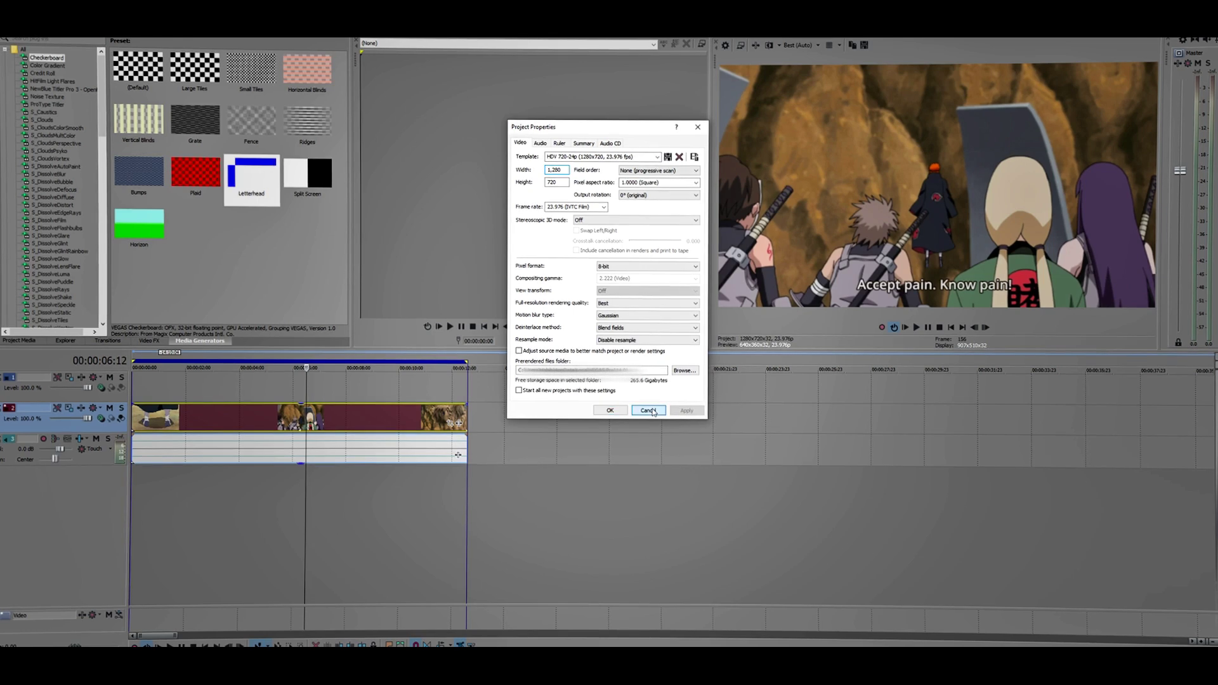
left_click(648, 411)
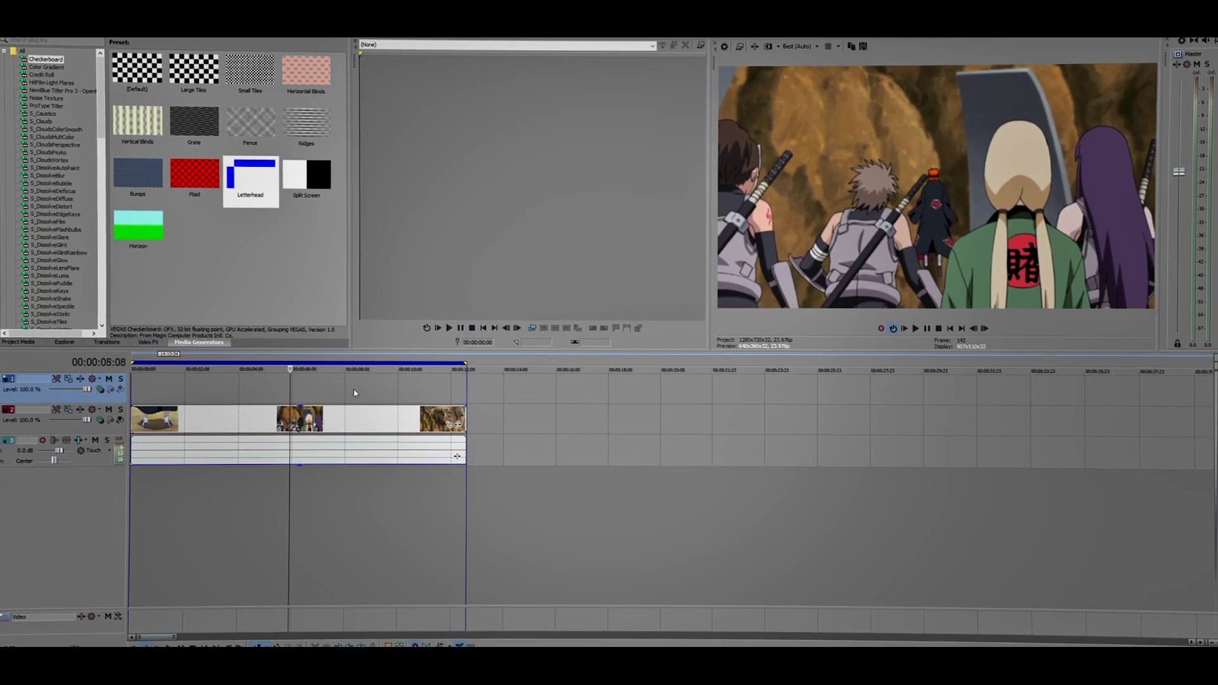
left_click(353, 397)
key("ctrl+a")
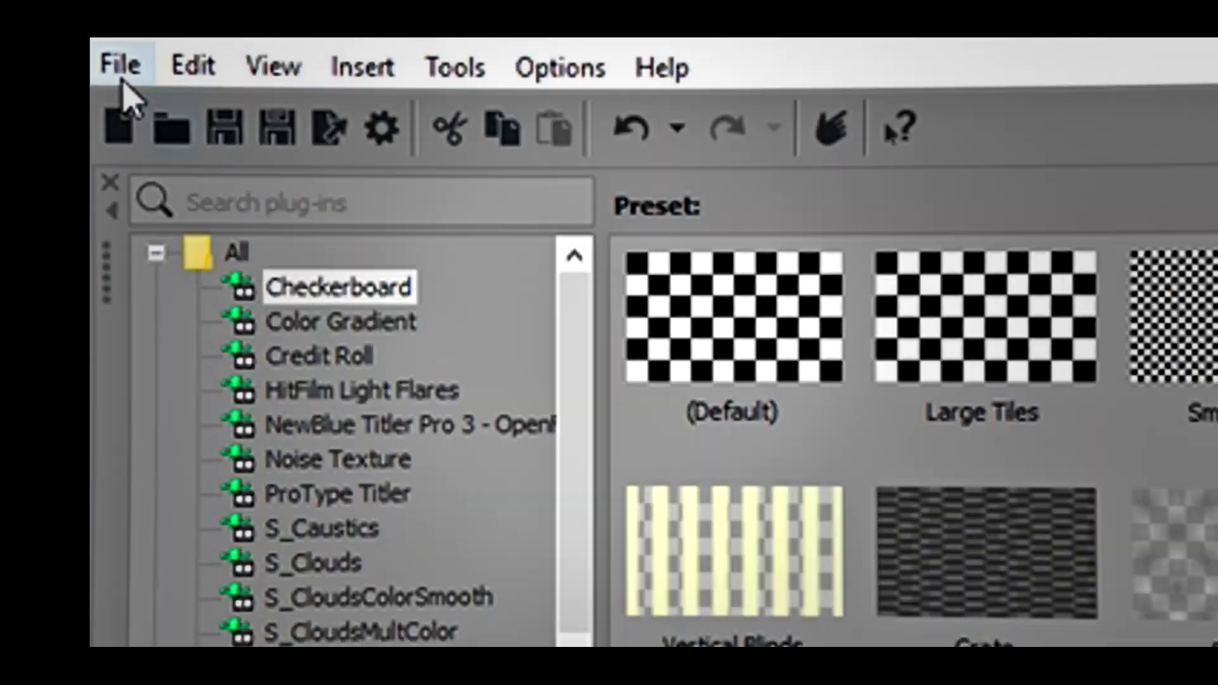
left_click(121, 70)
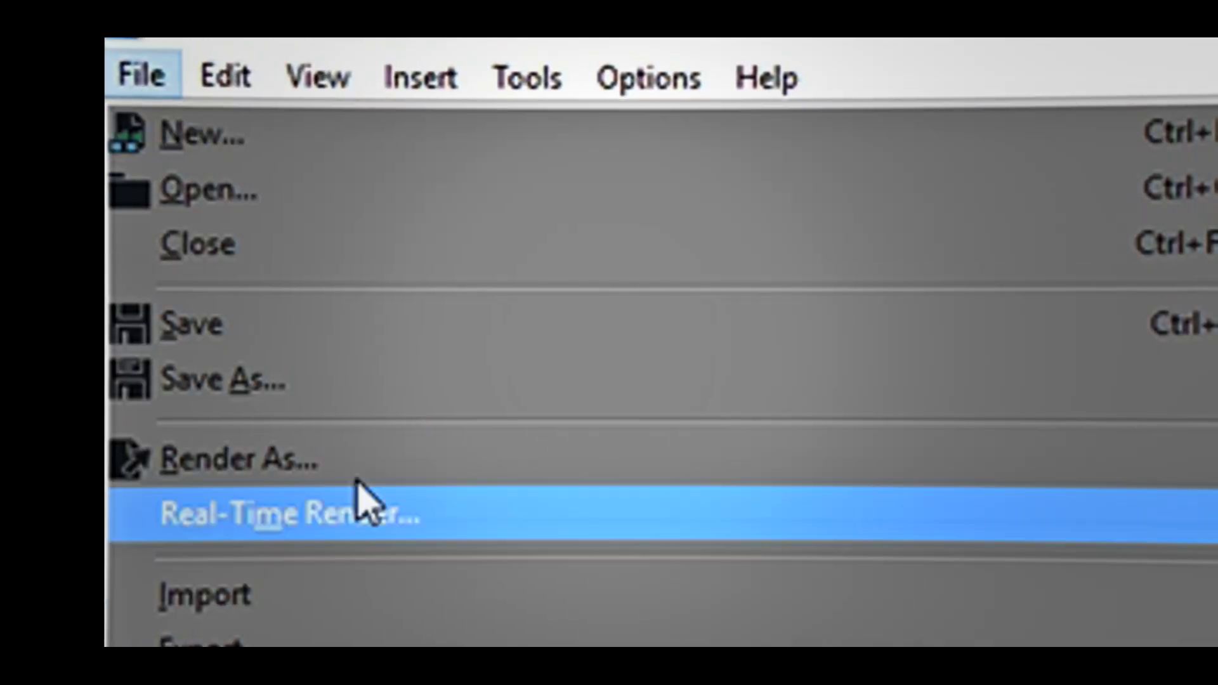
In Render As, show all formats instead of favourites only and expand the Sony AVC/MVC templates.
left_click(354, 475)
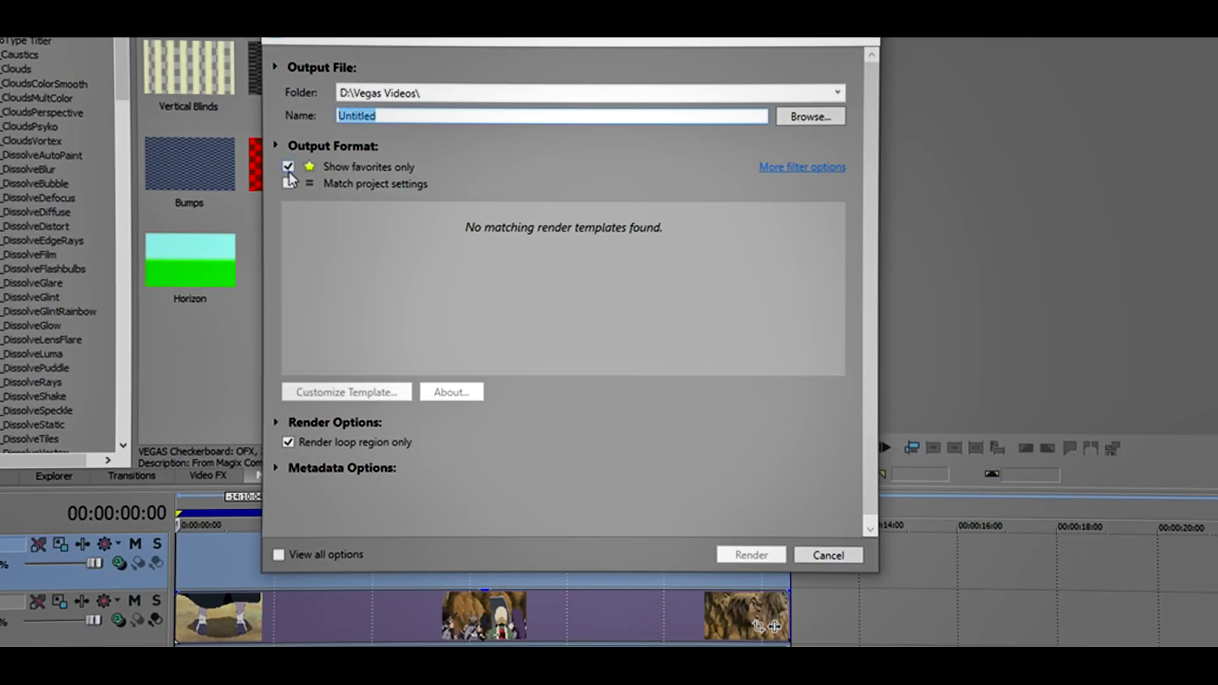
left_click(289, 167)
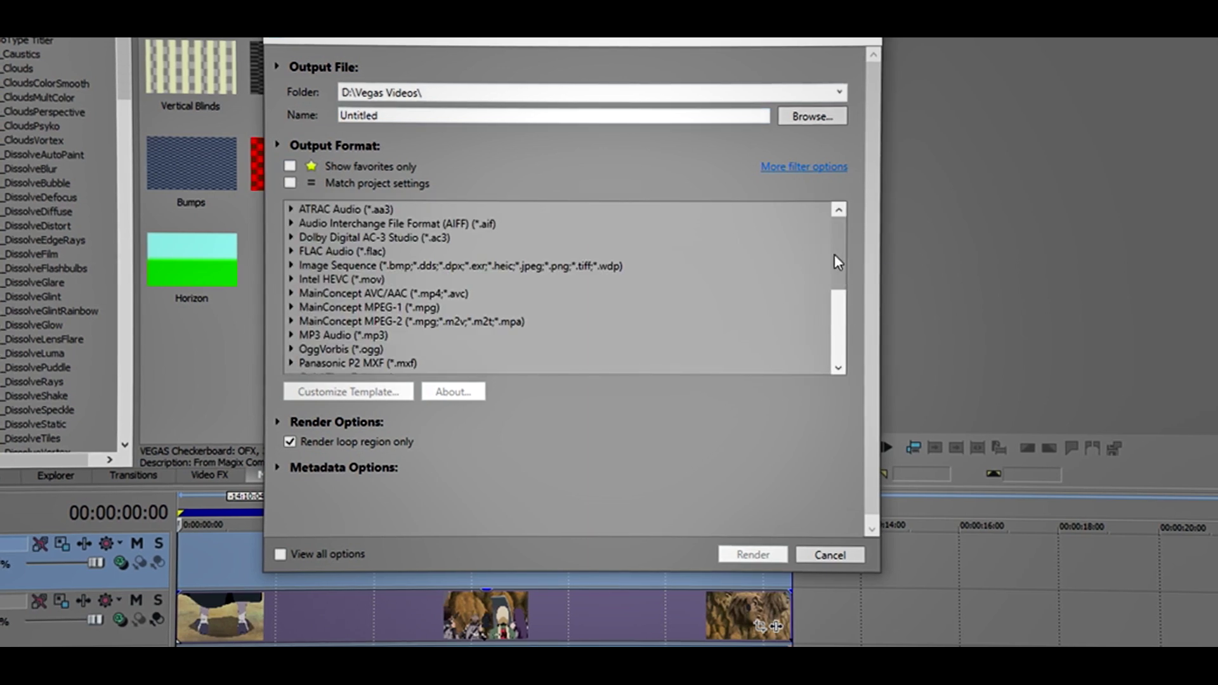
mouse_move(835, 253)
left_mouse_down()
mouse_move(838, 303)
mouse_move(843, 250)
mouse_move(846, 268)
left_mouse_up()
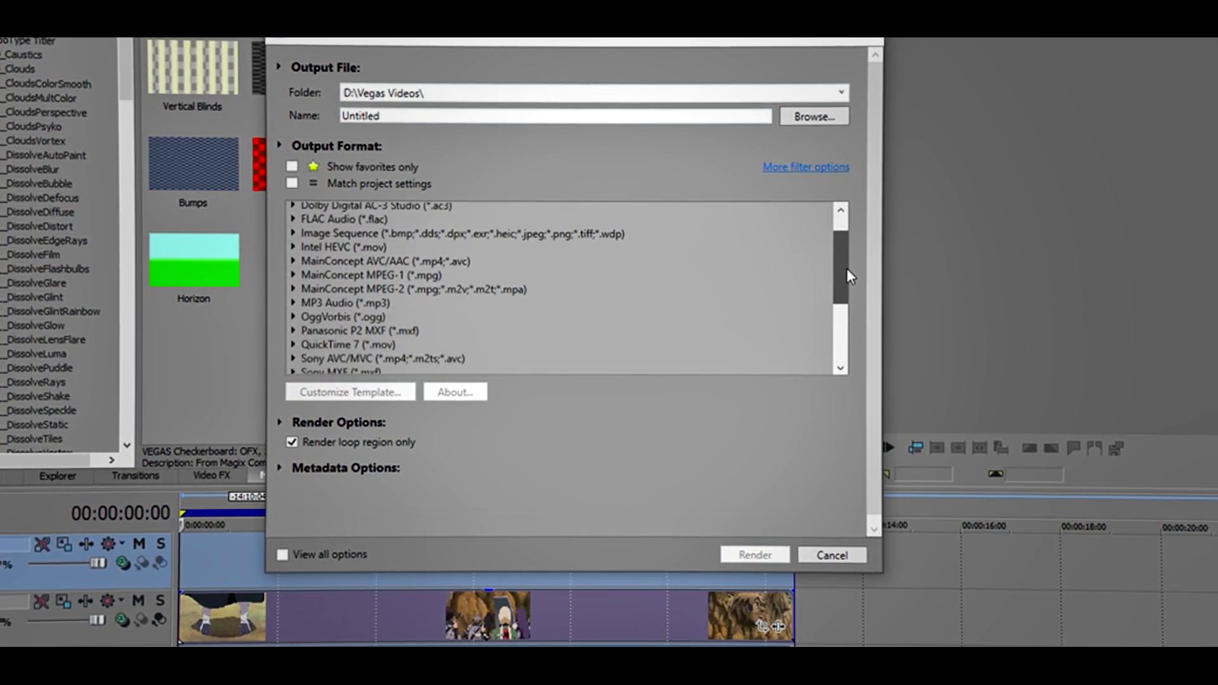
scroll(753, 295, "down", 1)
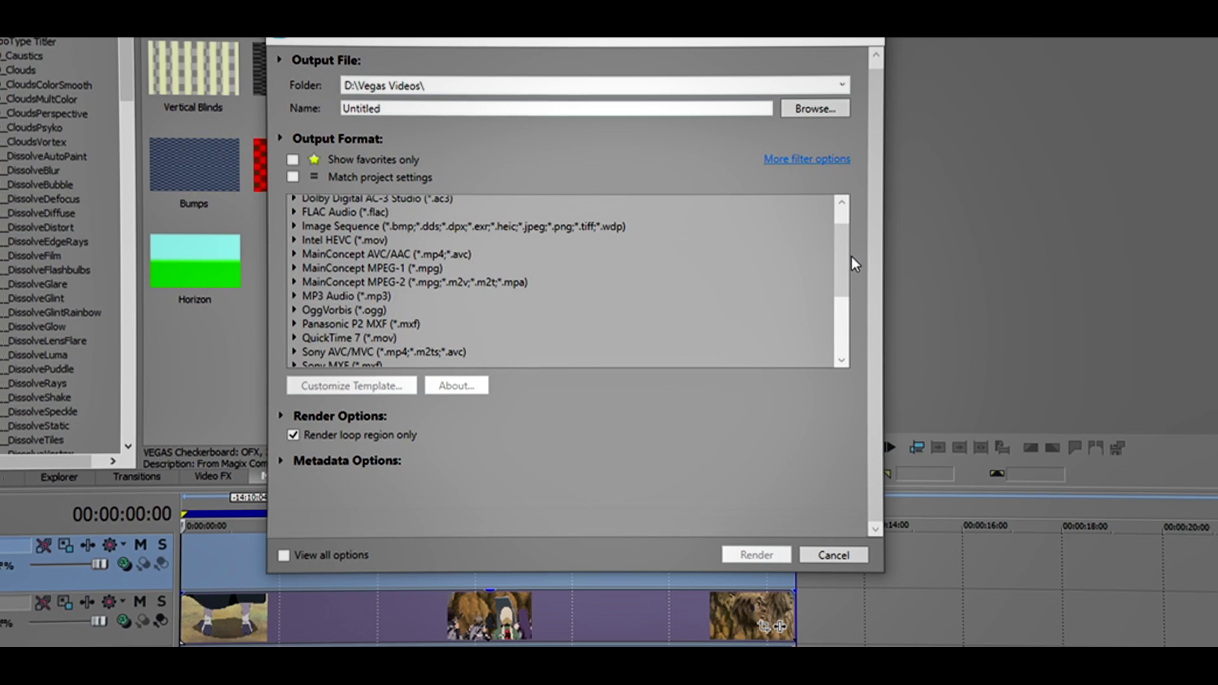
scroll(843, 257, "down", 2)
left_click(381, 329)
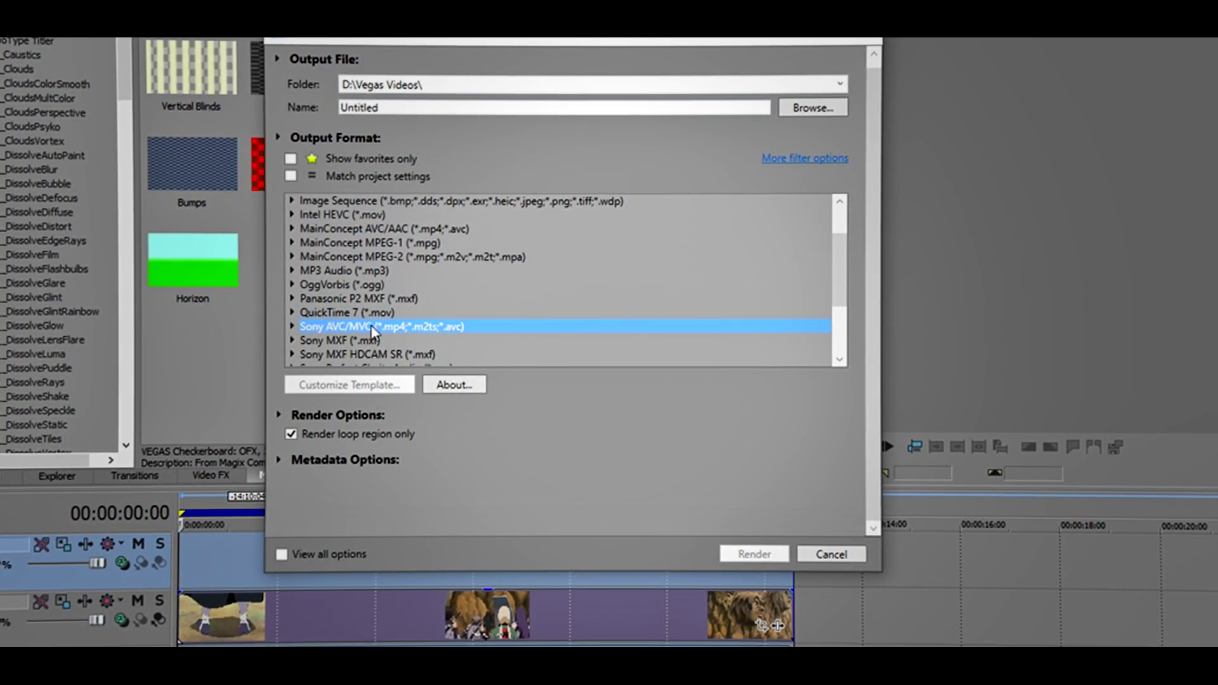
left_click_drag(835, 268, 842, 249)
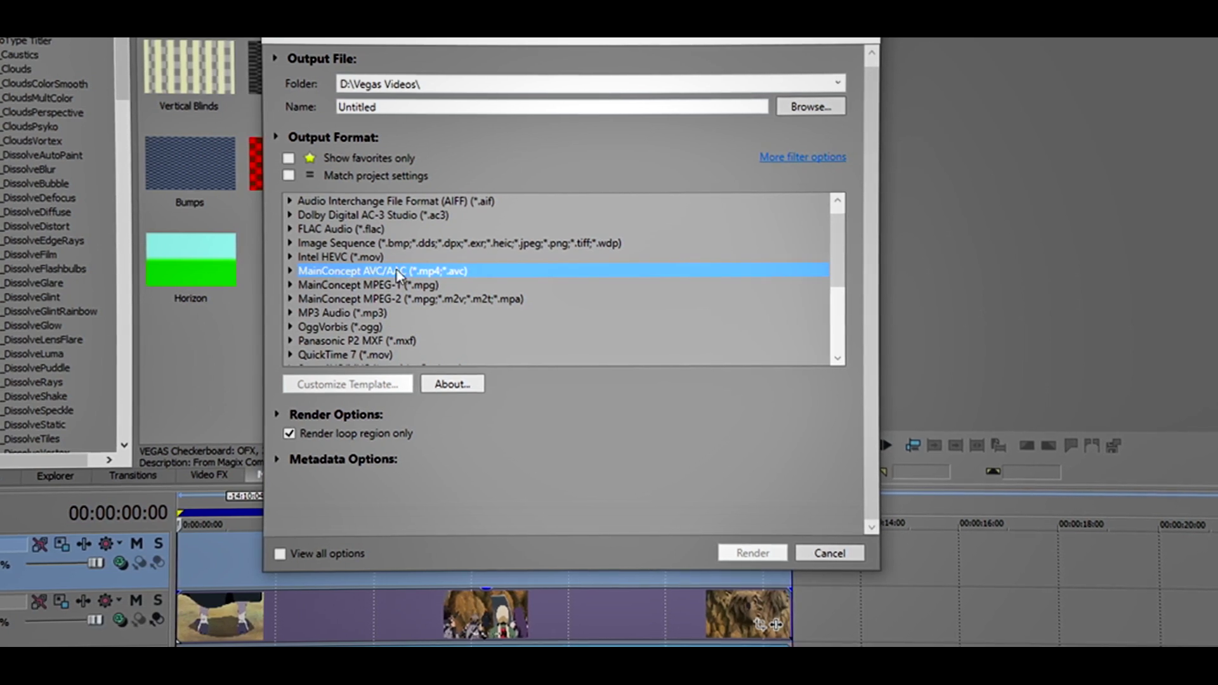
scroll(774, 279, "down", 3)
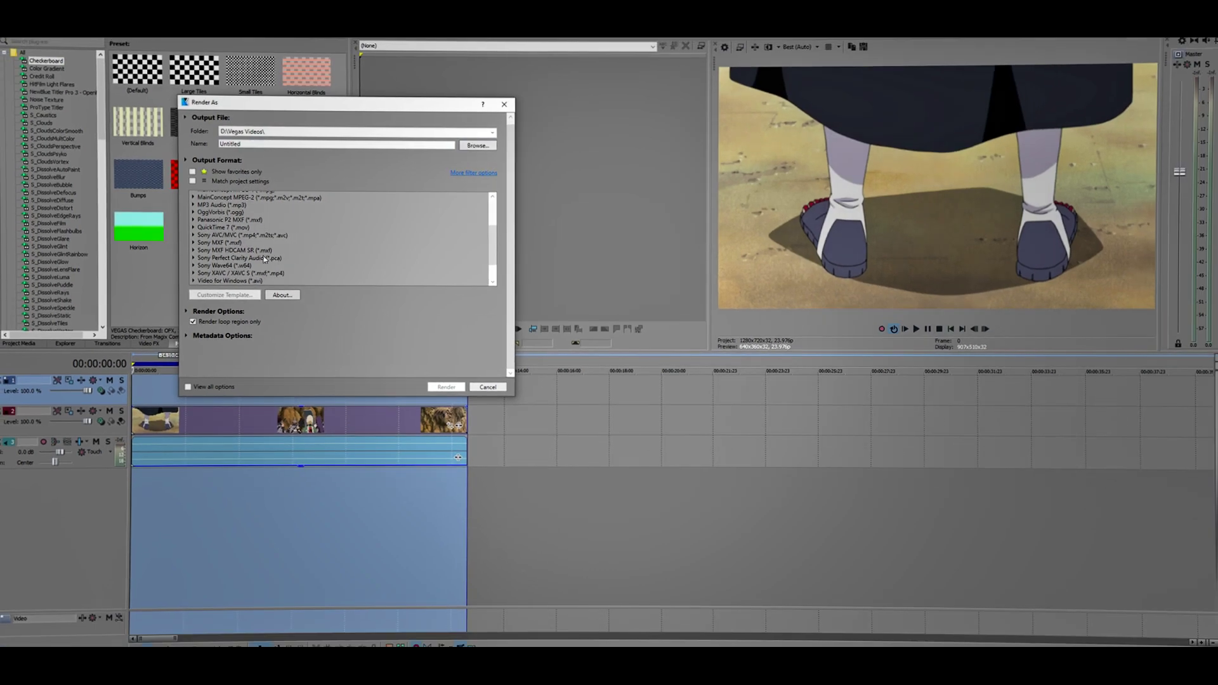
left_click(219, 234)
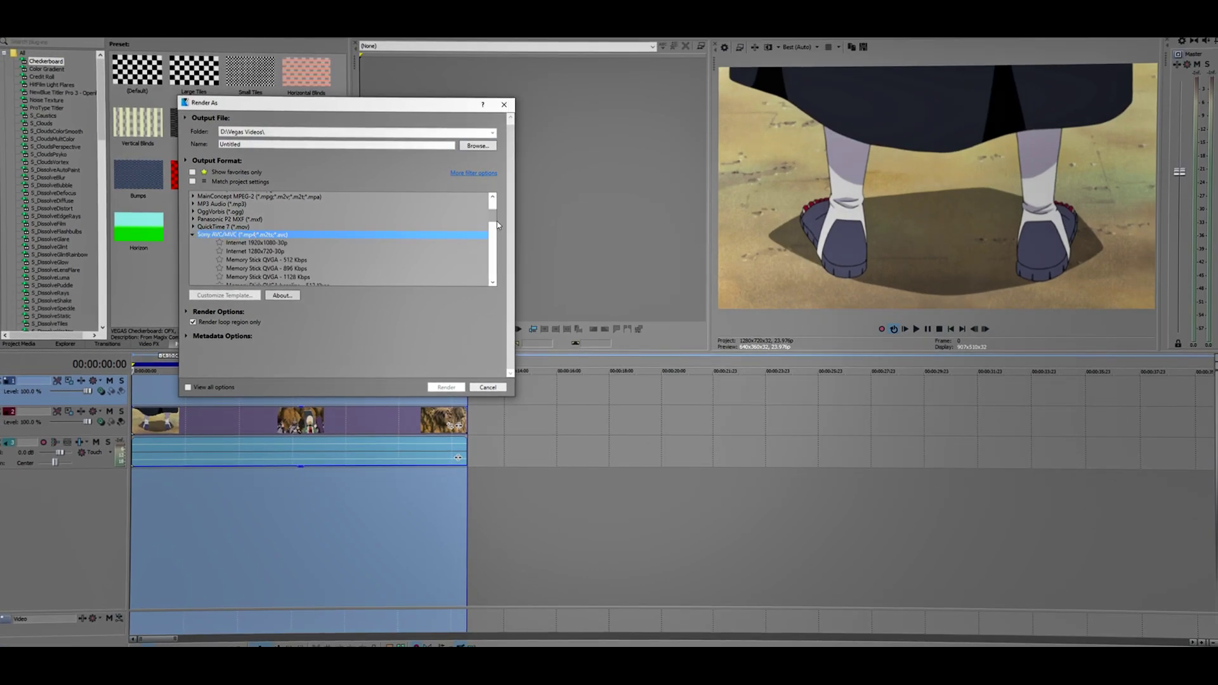
Customize Internet 1920x1080-30p to 1280x720 at 23.976 (IVTC Film) and retype the template name.
left_click(269, 242)
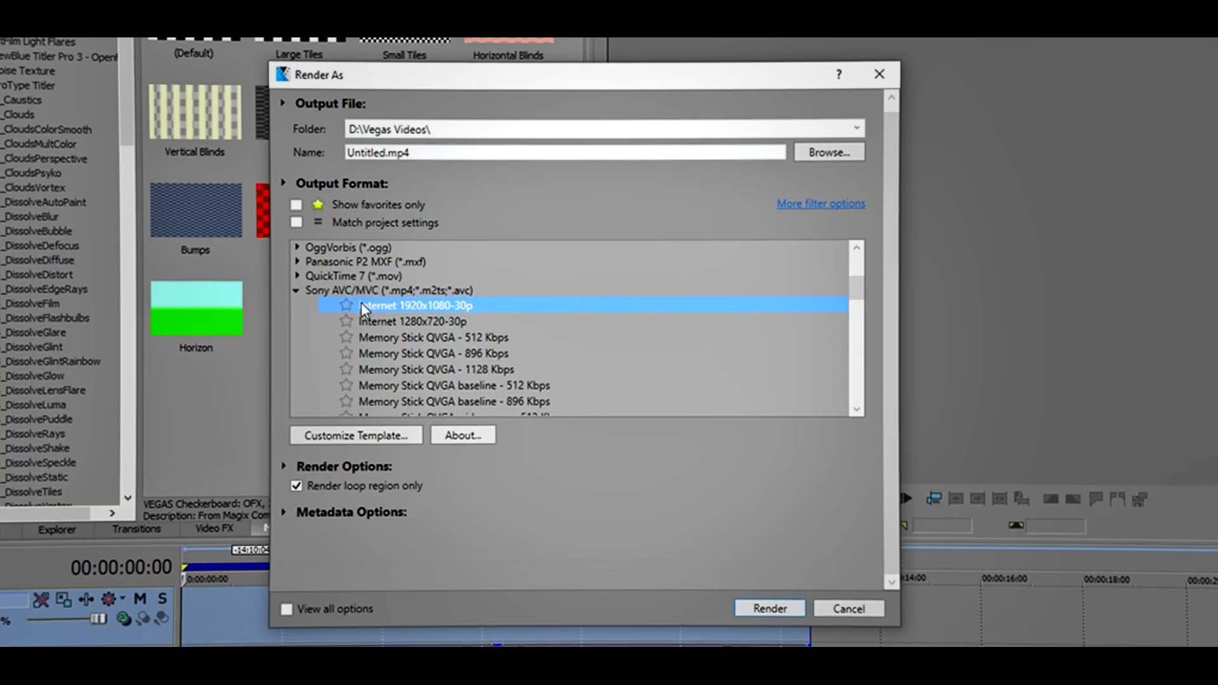
left_click(342, 436)
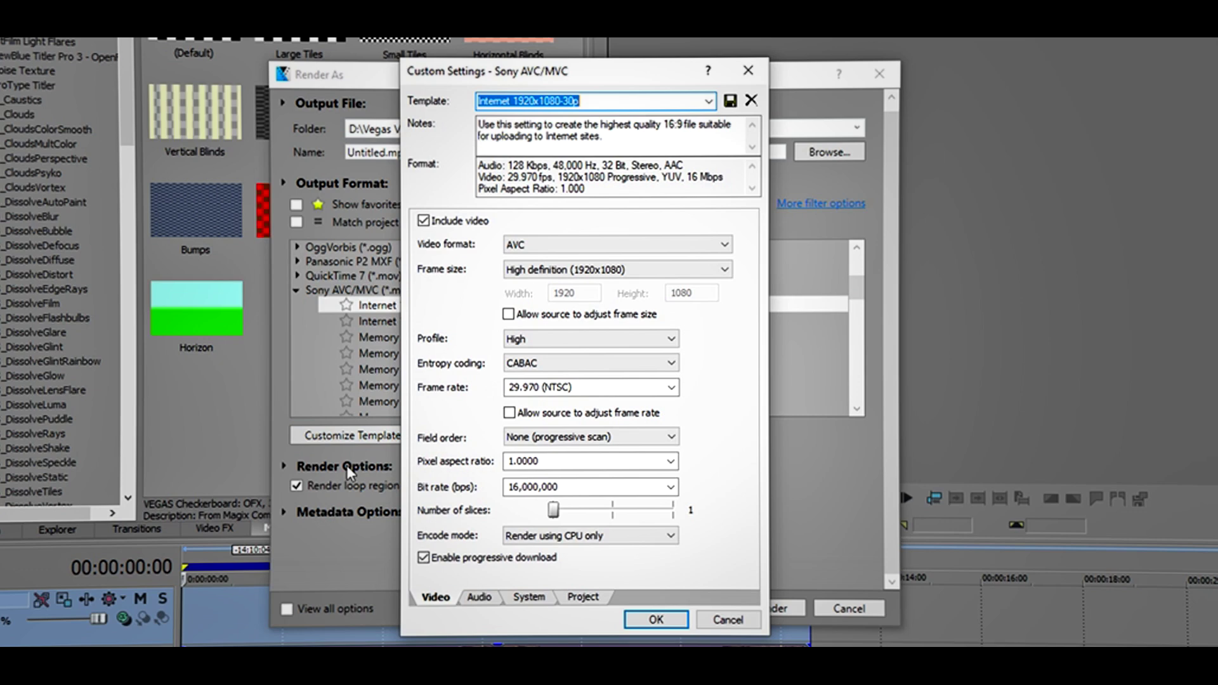
left_click(581, 271)
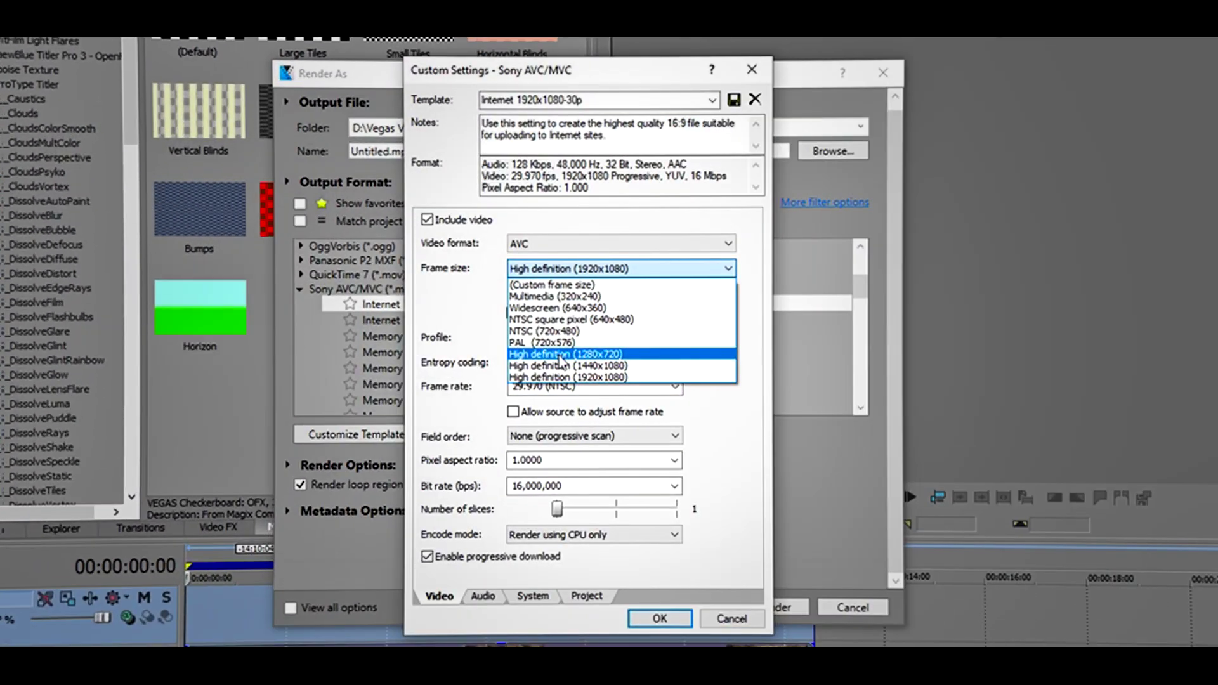
left_click(465, 307)
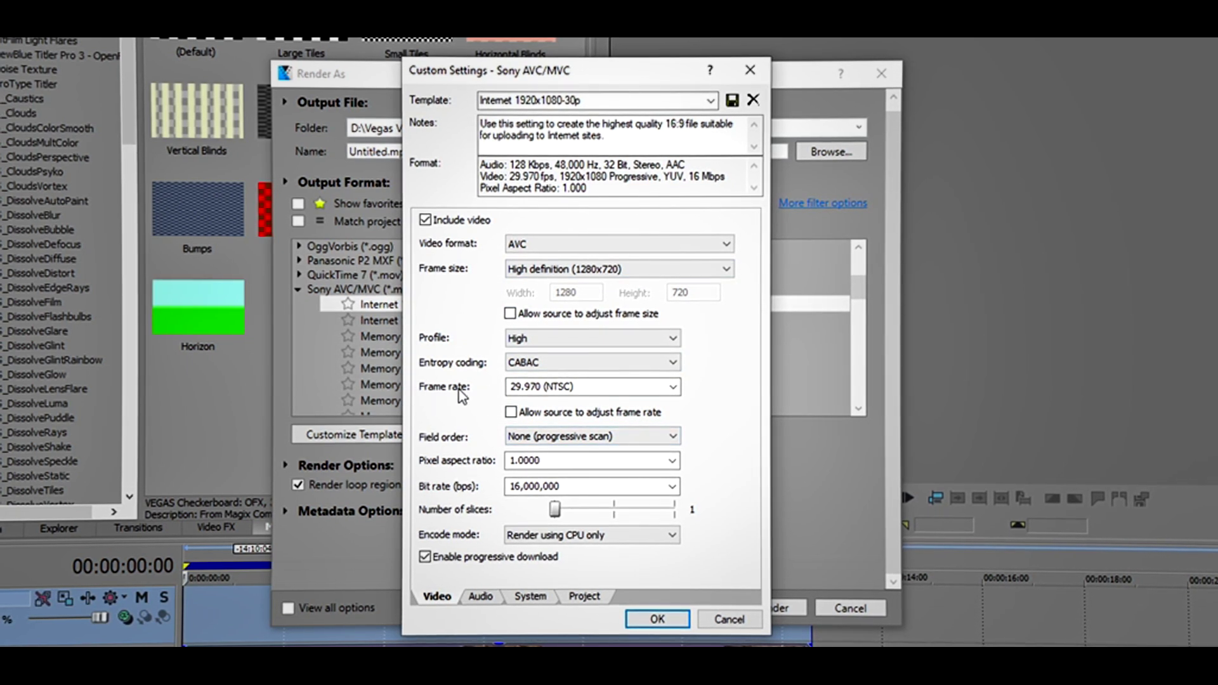
left_click(673, 387)
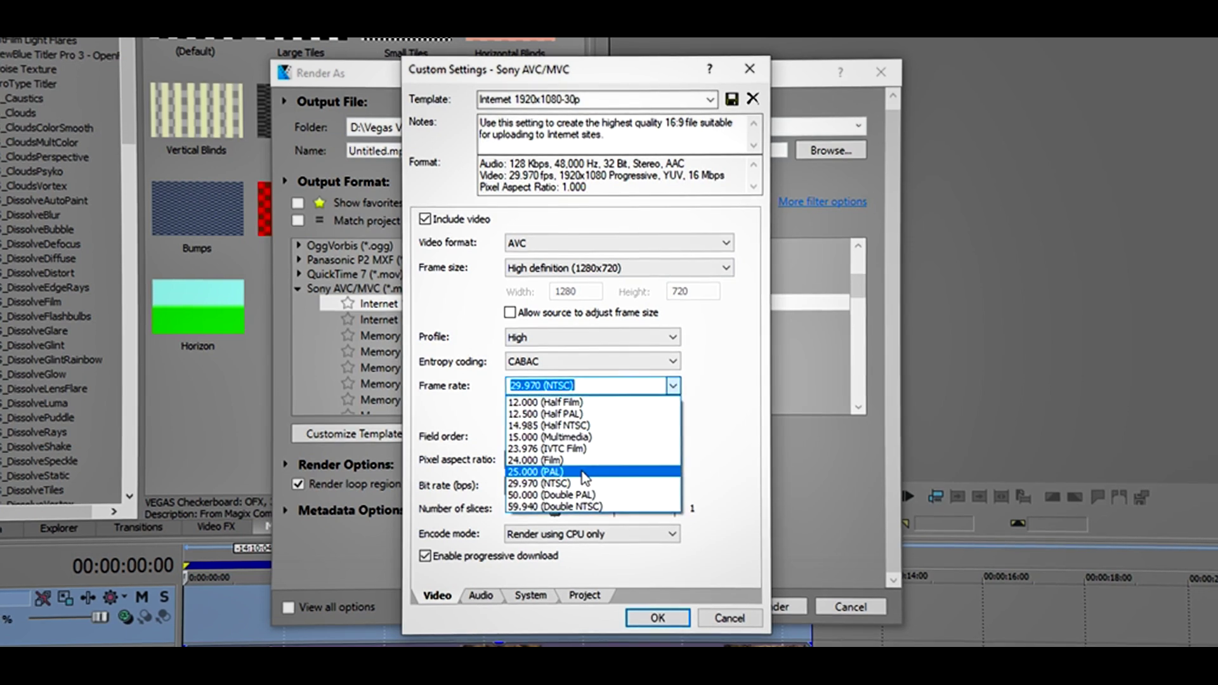
left_click(539, 452)
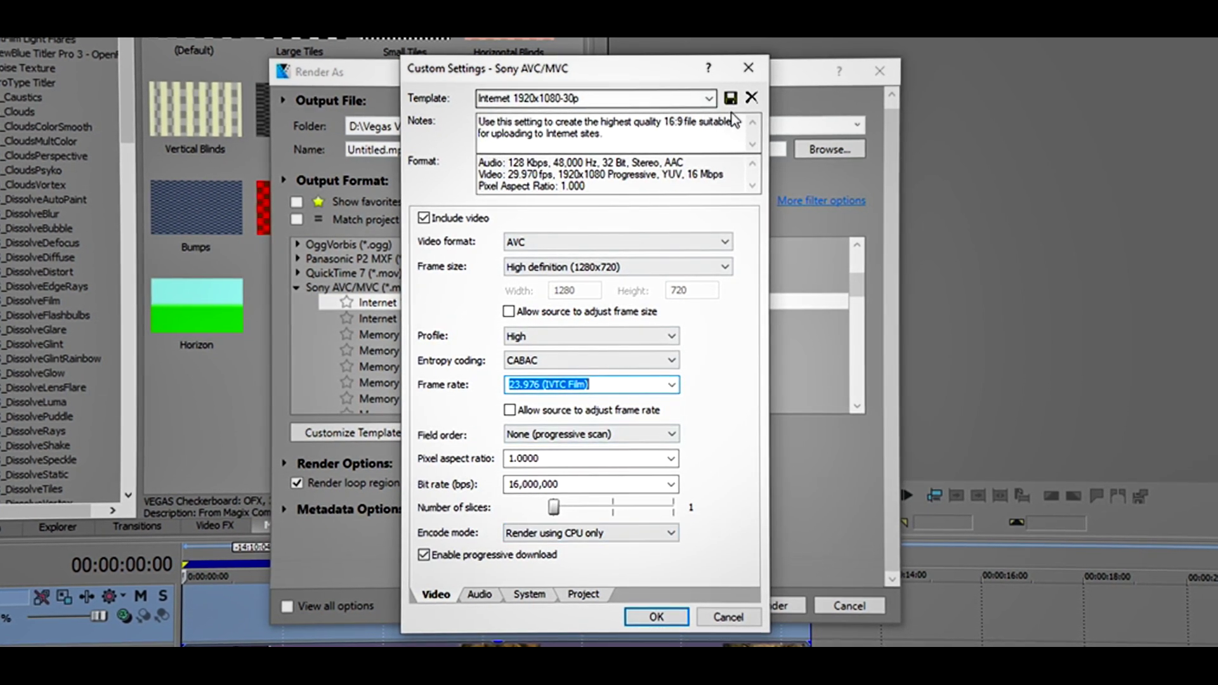
triple_click(670, 99)
type("sdfasdfadf")
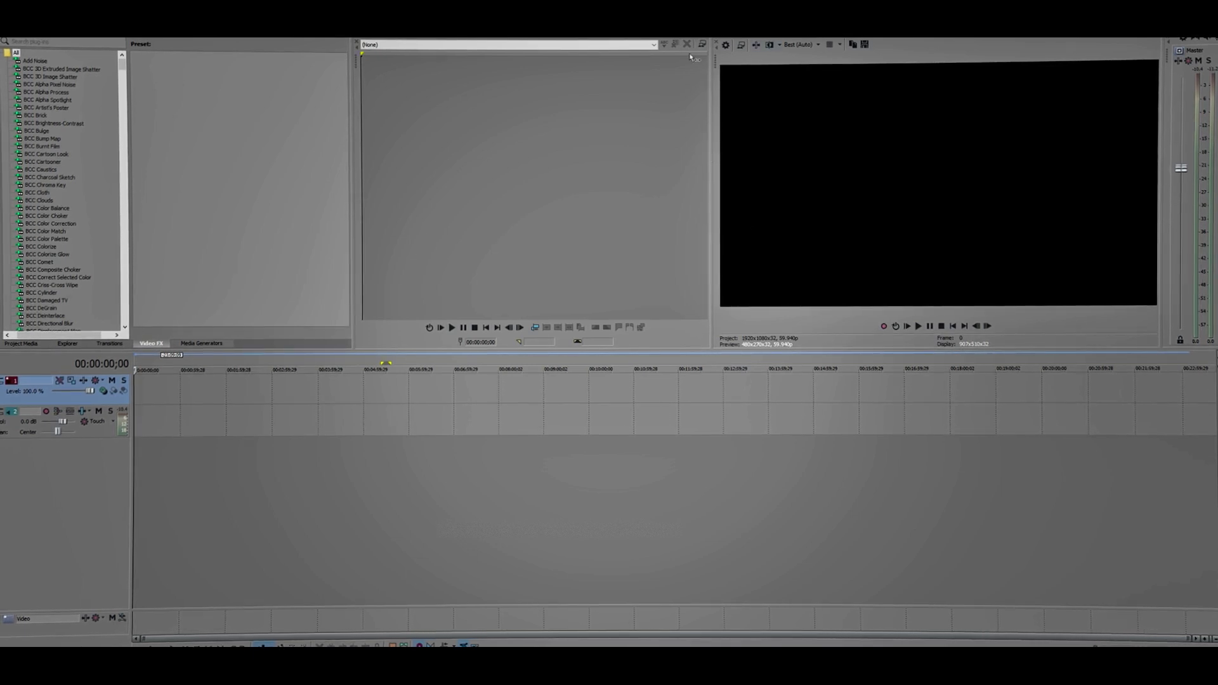
Apply the HD 1080-24p project template and change its frame rate to 59.940 (Double NTSC).
left_click(726, 45)
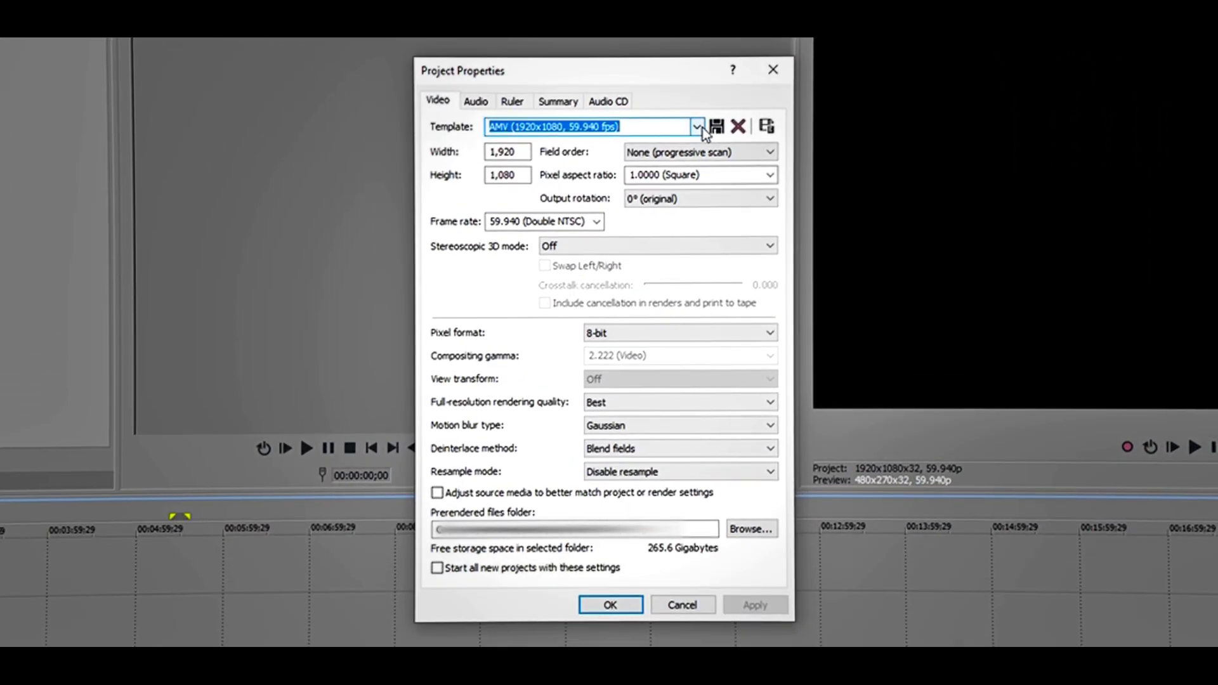
left_click(701, 127)
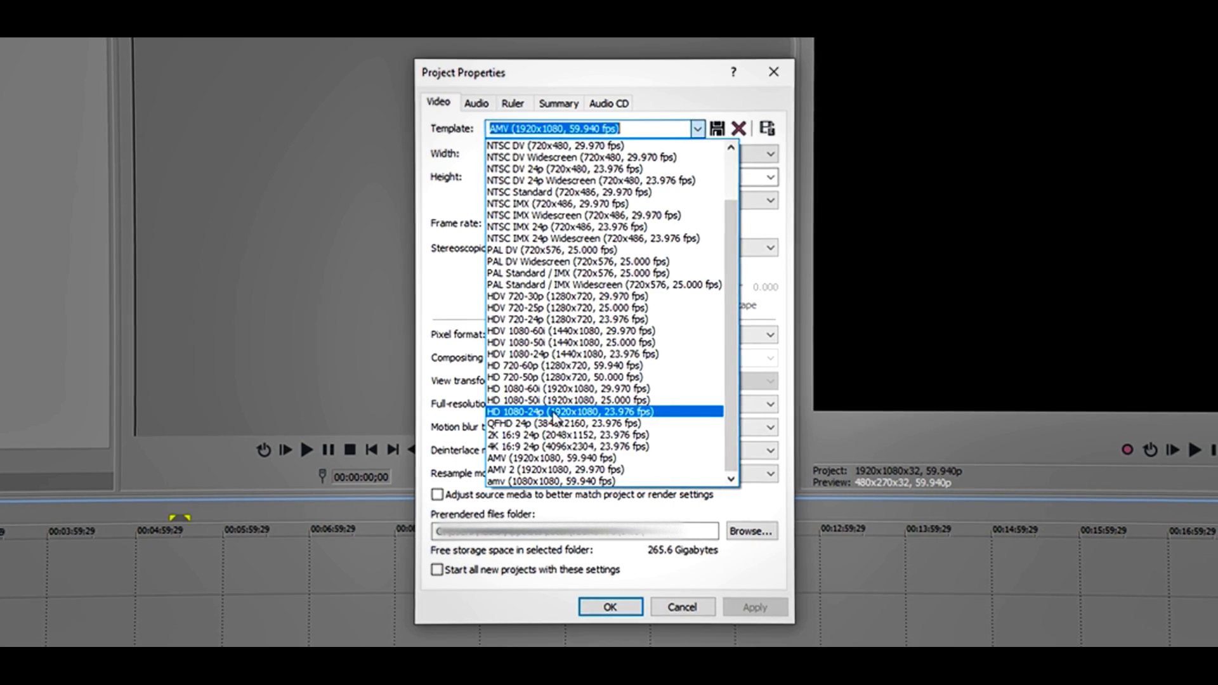
left_click(537, 412)
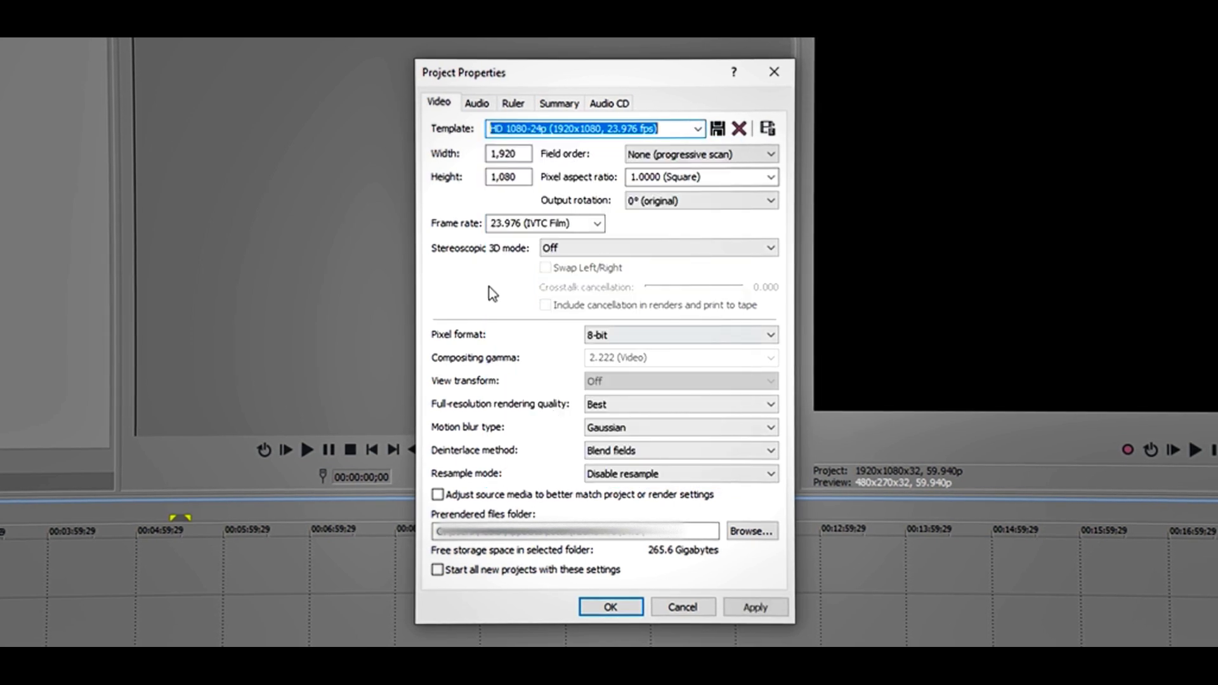
left_click(514, 153)
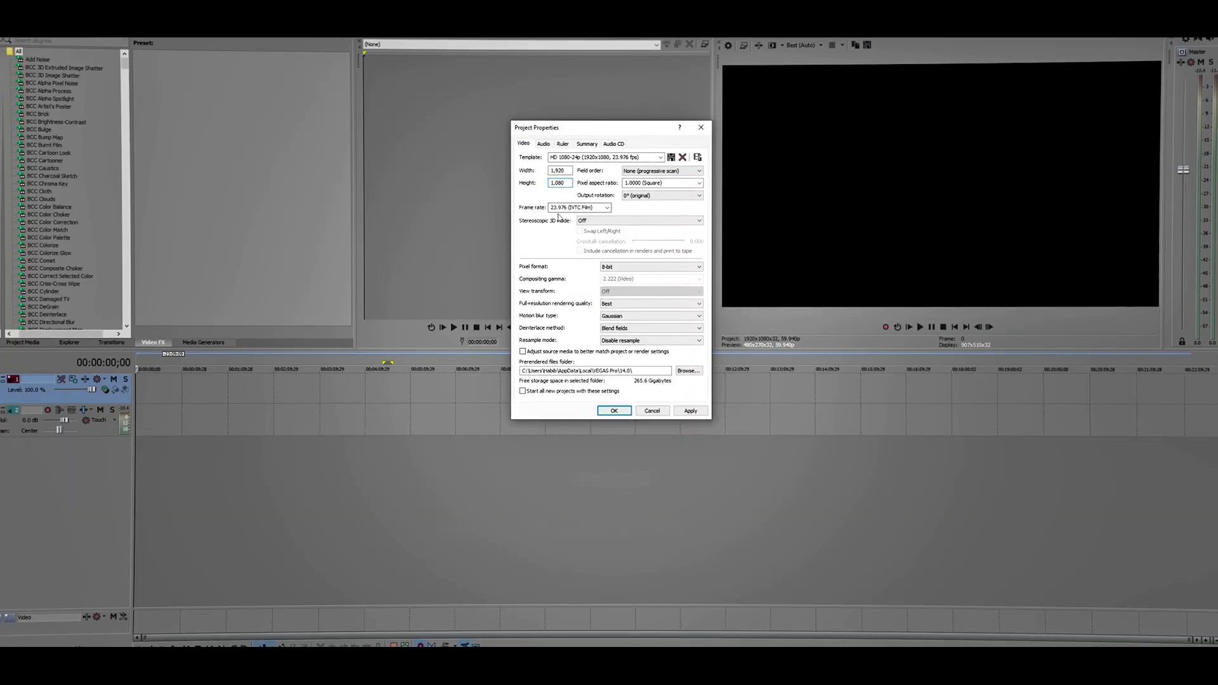
left_click(606, 209)
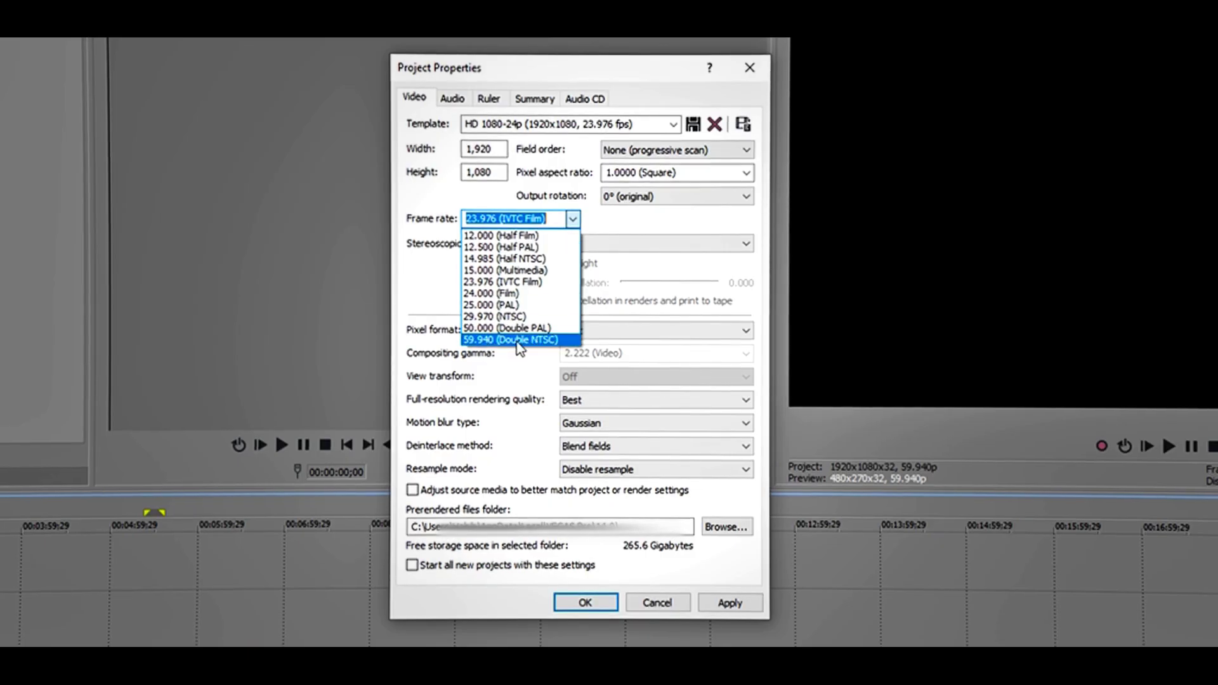
left_click(503, 340)
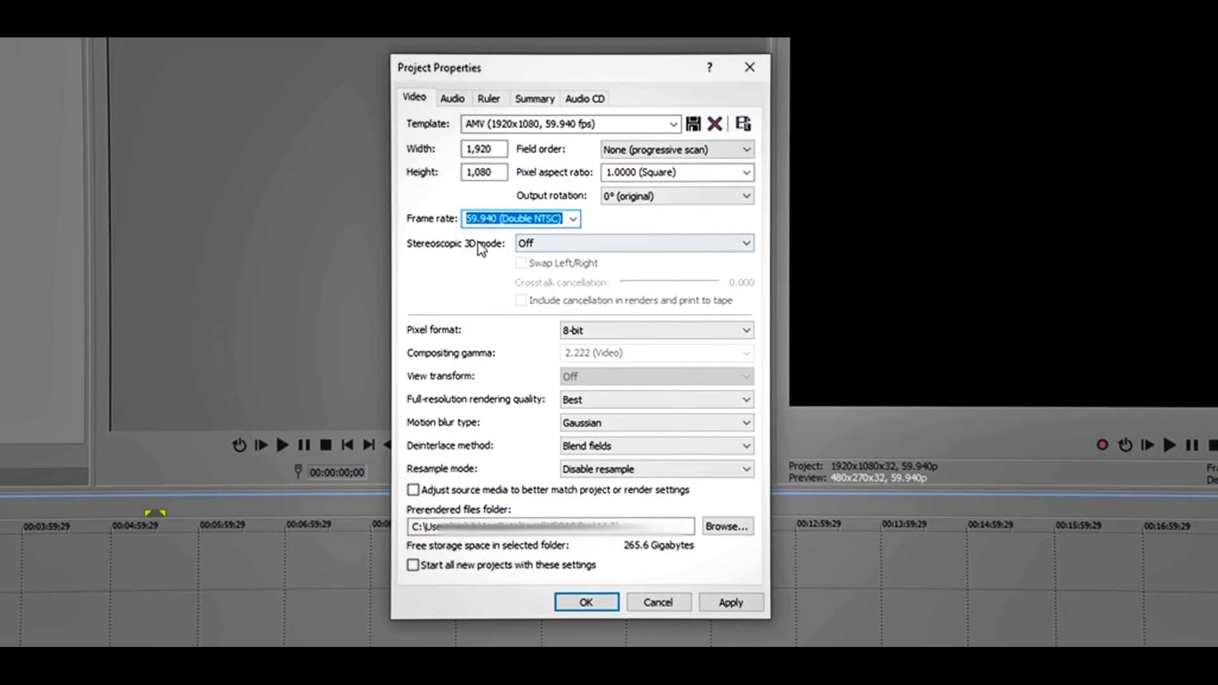
left_click(471, 219)
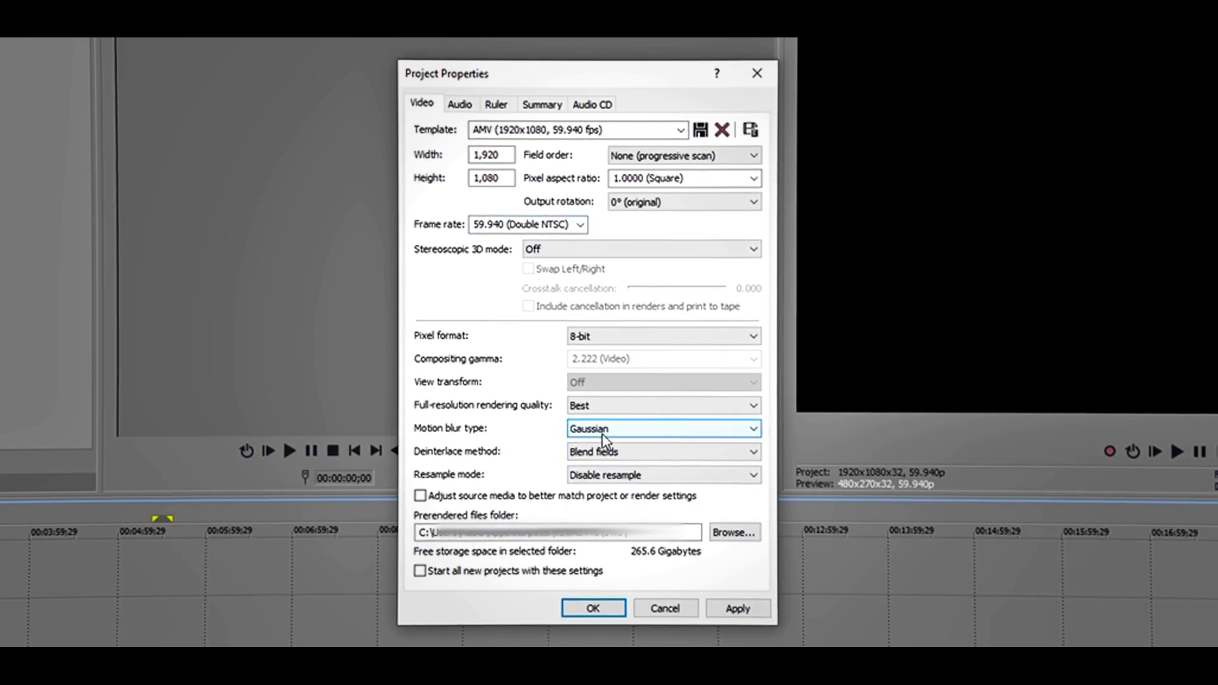
Keep Gaussian motion blur and Best quality, make these settings the default for new projects, and apply.
left_click(654, 432)
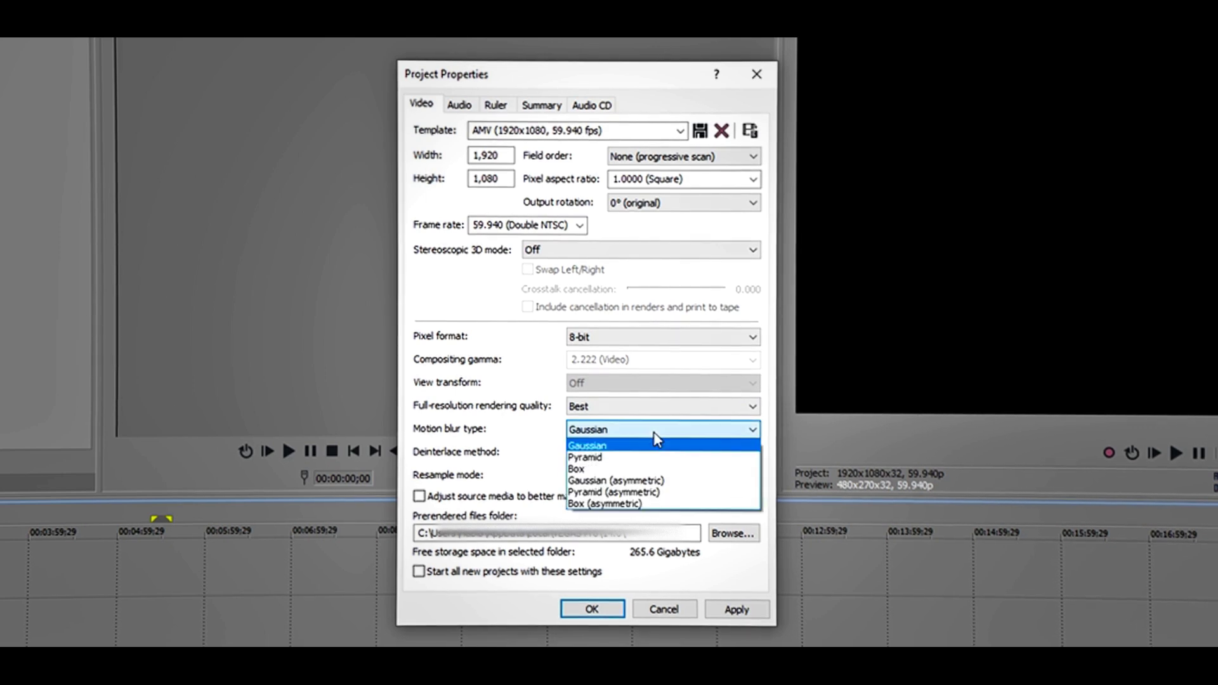
left_click(654, 431)
left_click(598, 407)
left_click(599, 456)
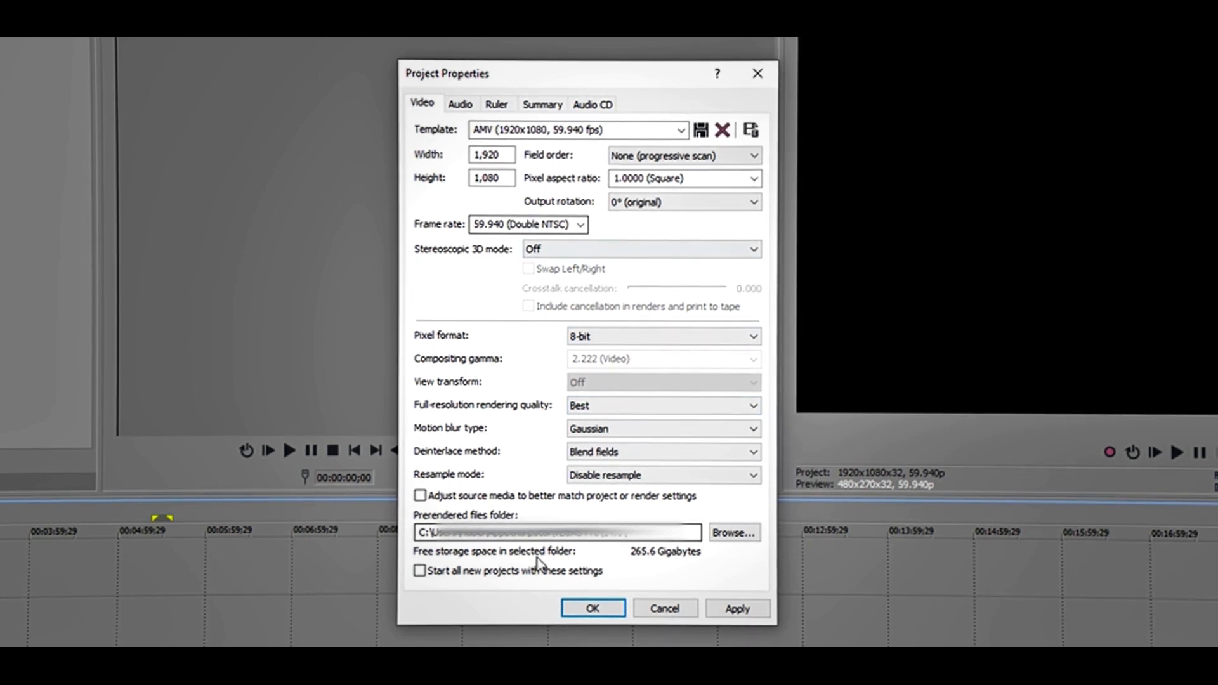
left_click(422, 571)
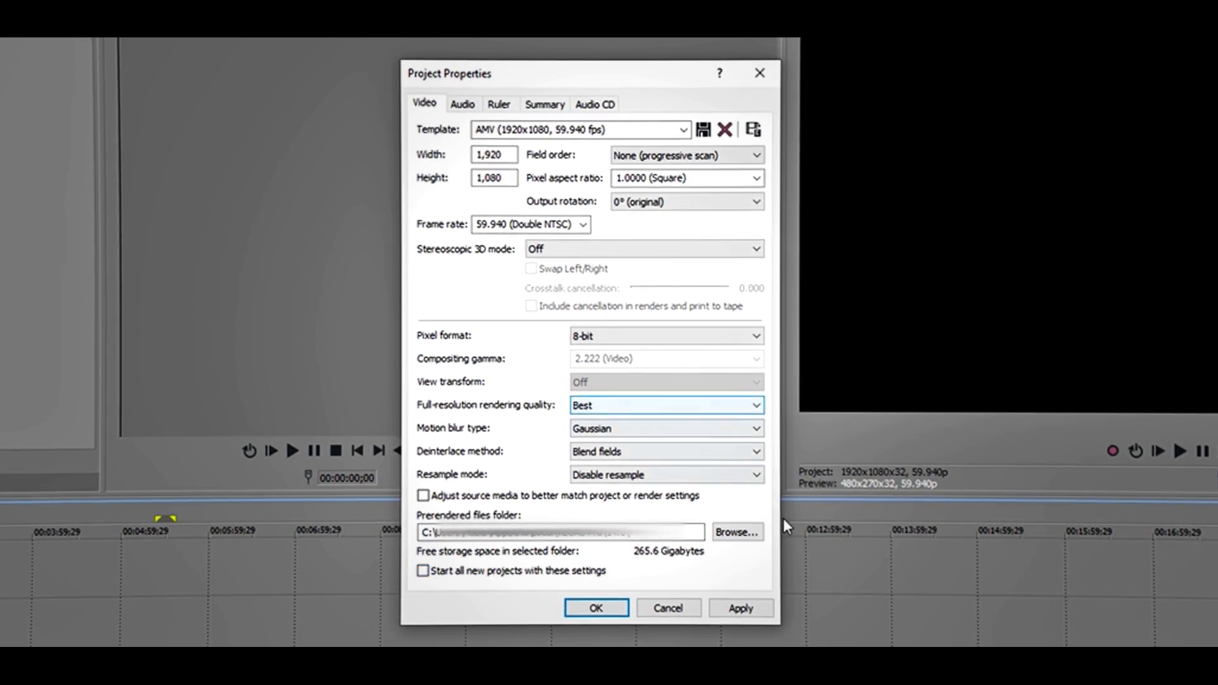
left_click(740, 609)
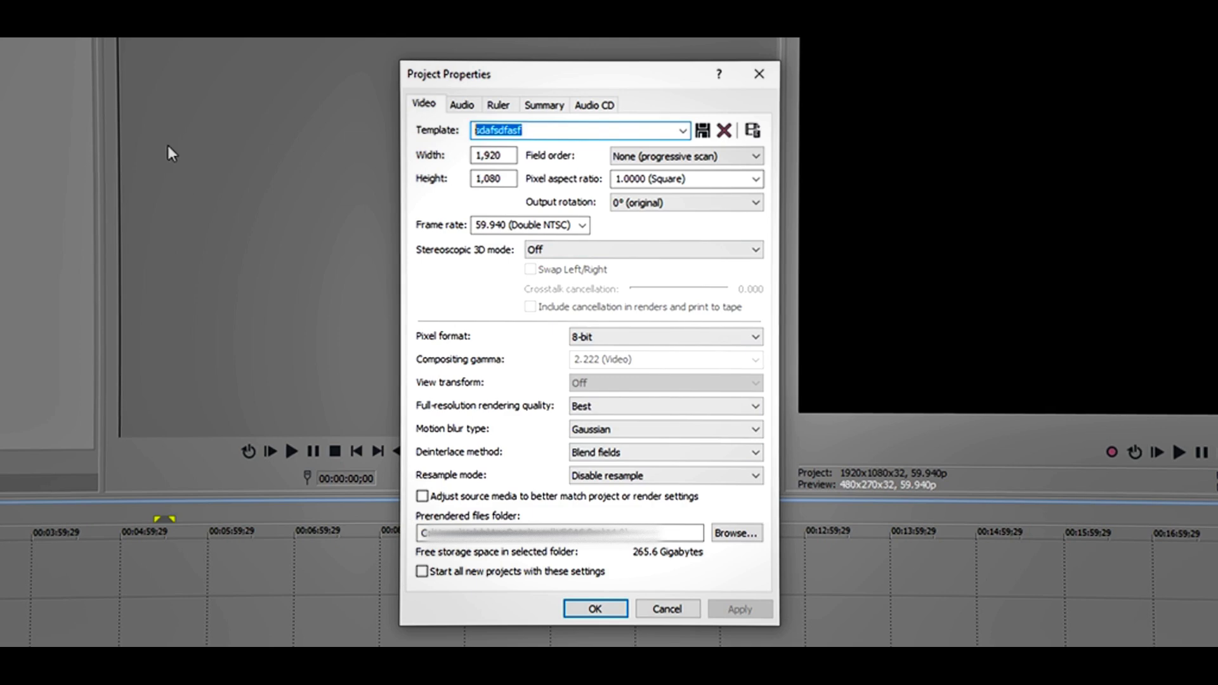
Dismiss the template list, confirm Project Properties with OK, and show the Project Media.
left_click(682, 135)
scroll(539, 381, "down", 3)
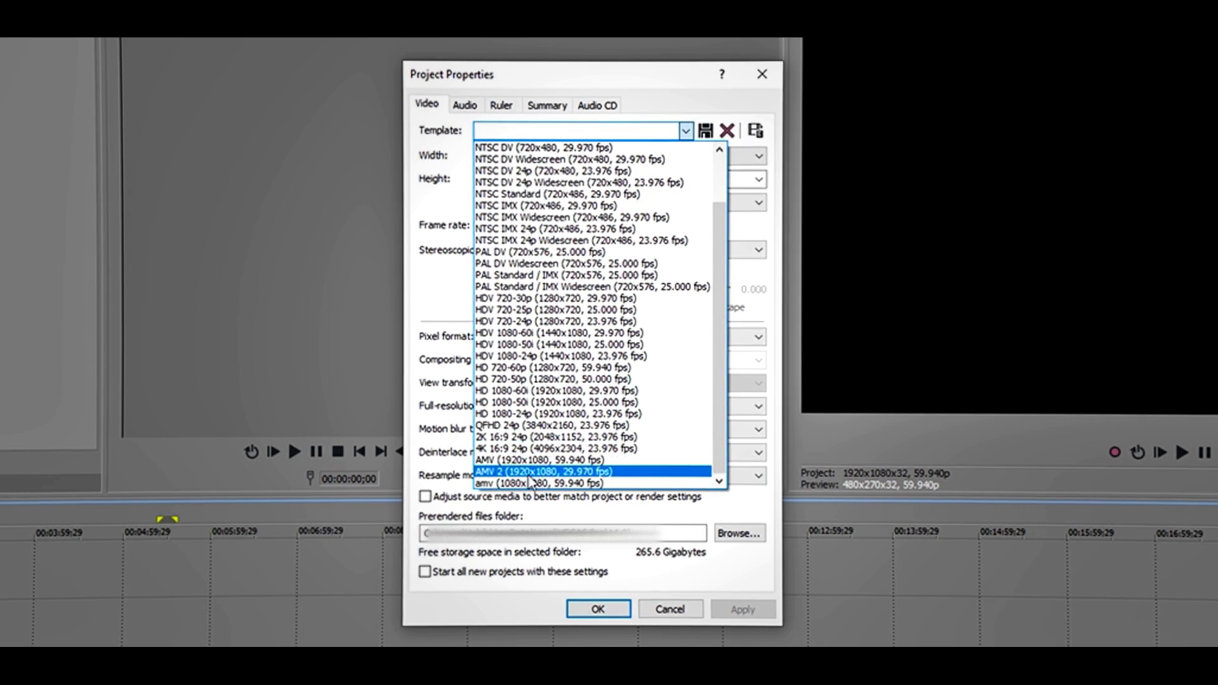
left_click(438, 452)
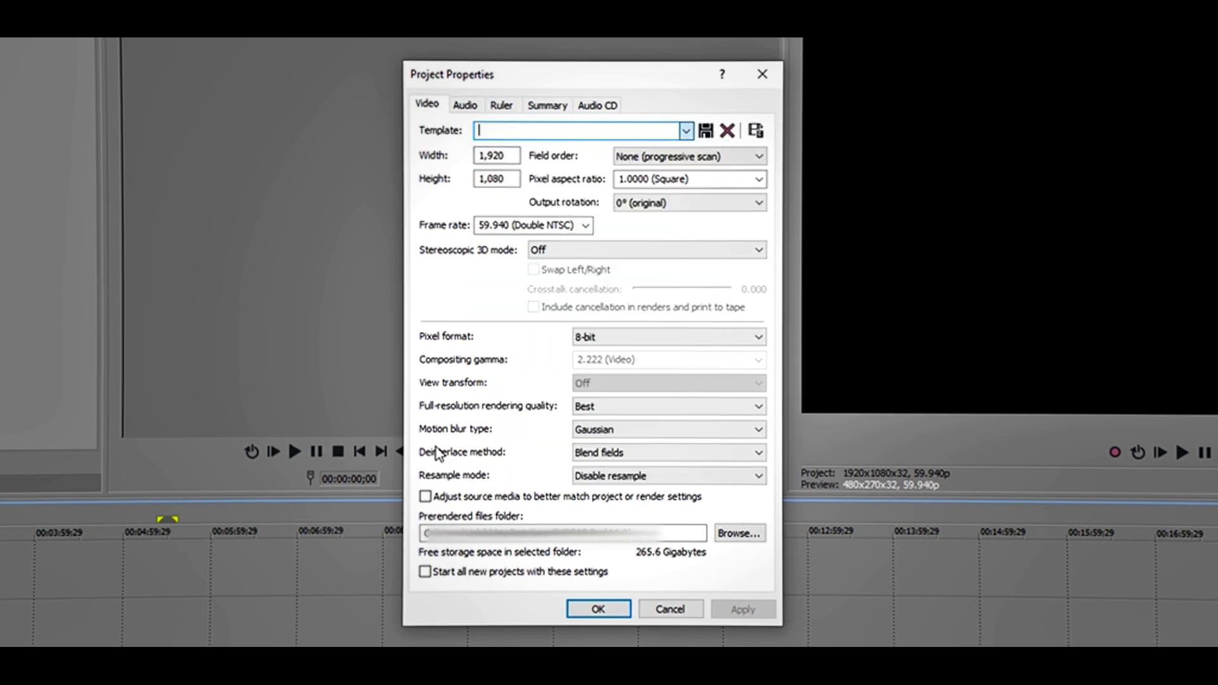
left_click(598, 609)
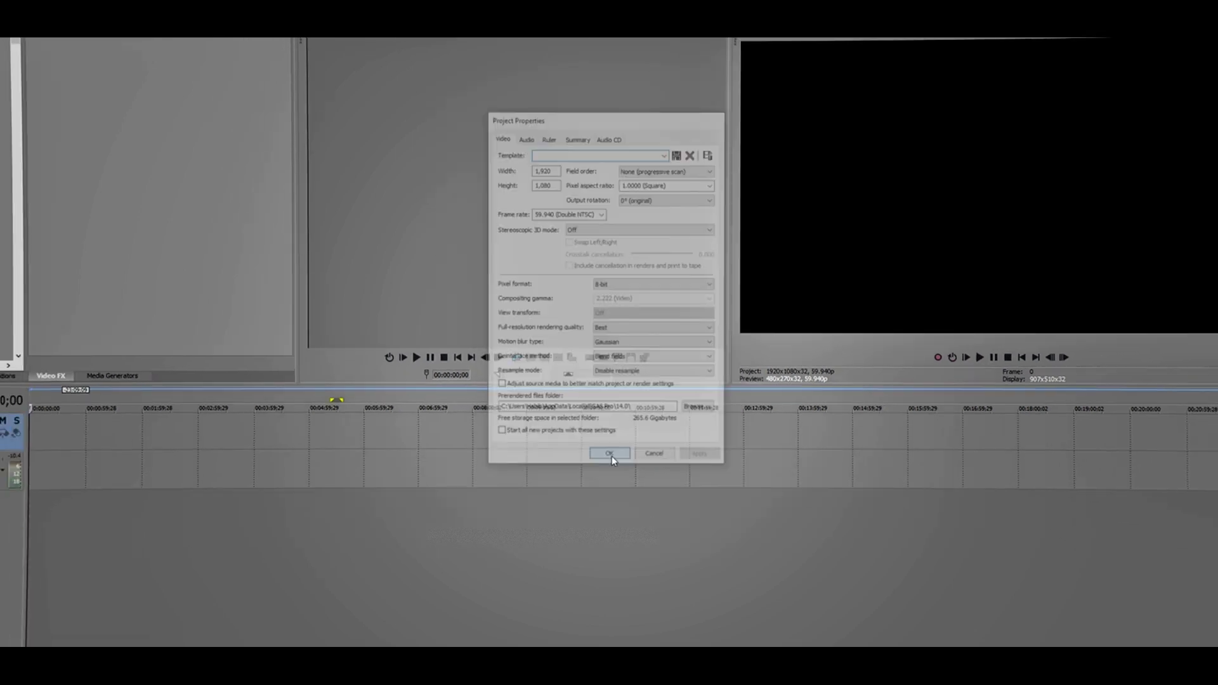
left_click(22, 344)
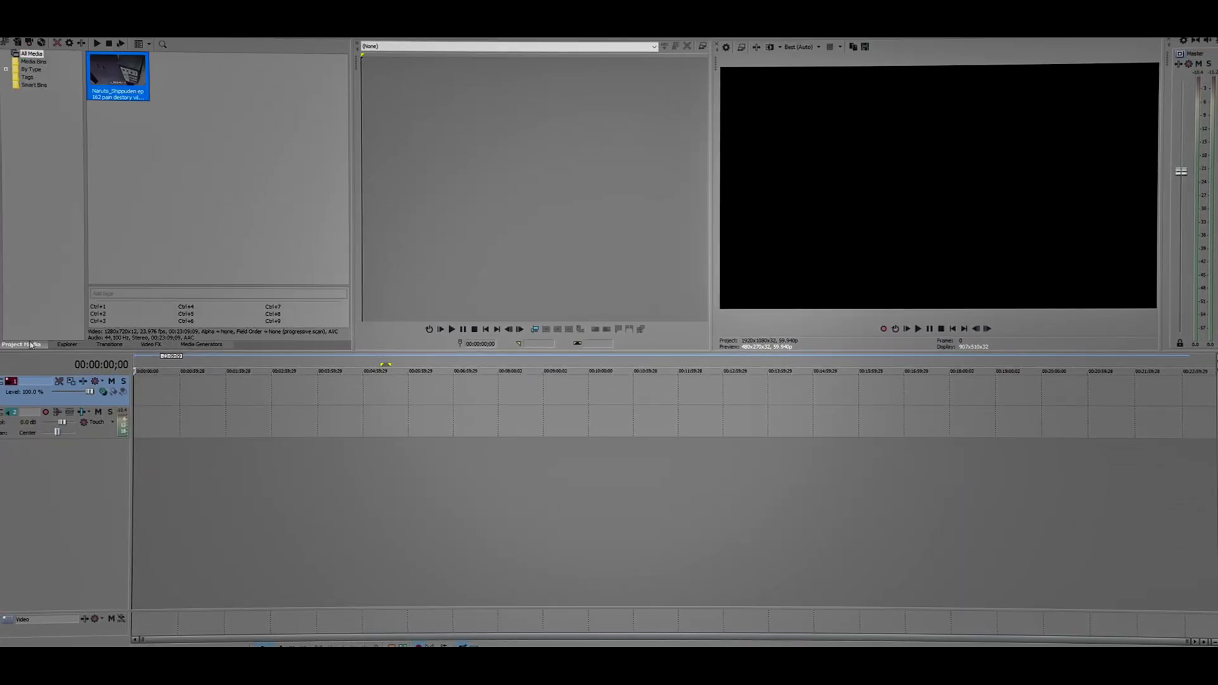
Place the Naruto clip at the timeline start, keeping the current project settings, and recheck project video properties.
left_click_drag(134, 411, 135, 413)
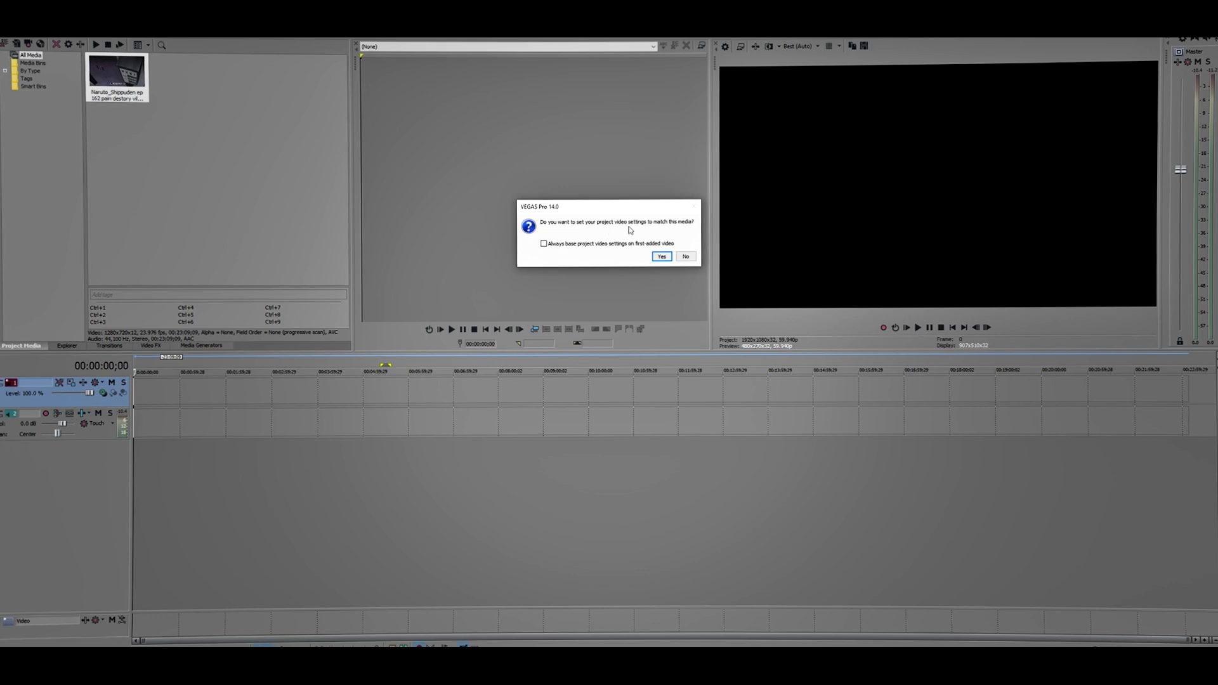
left_click(689, 259)
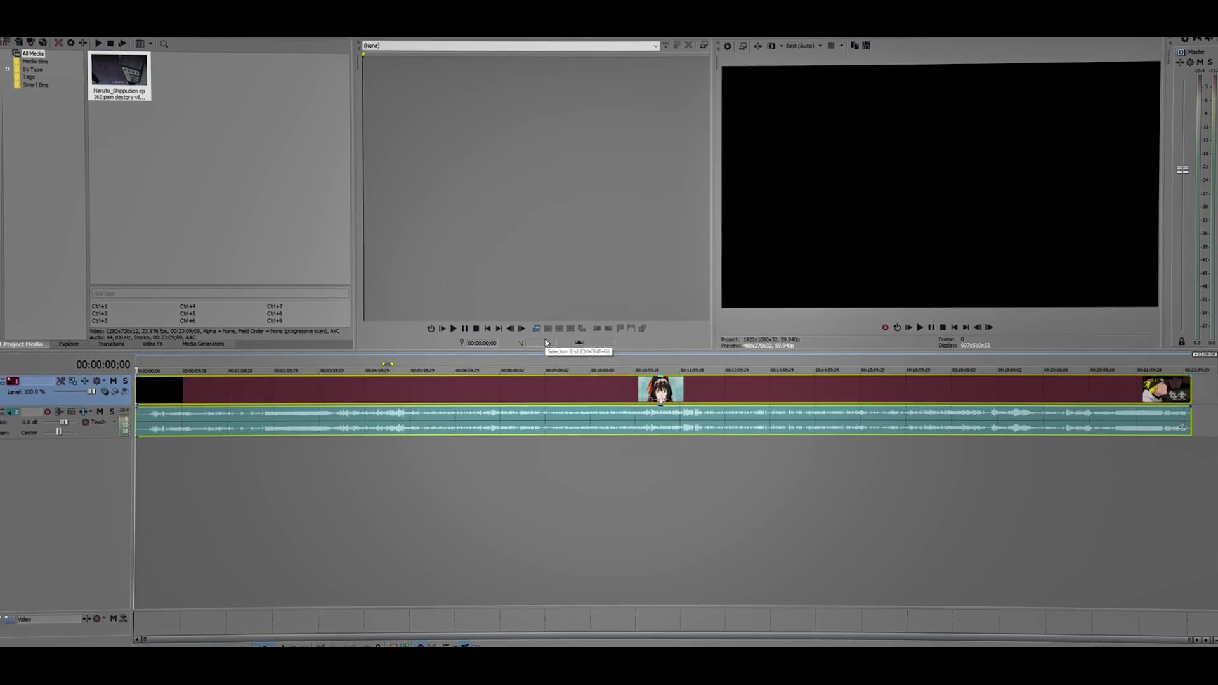
left_click(526, 398)
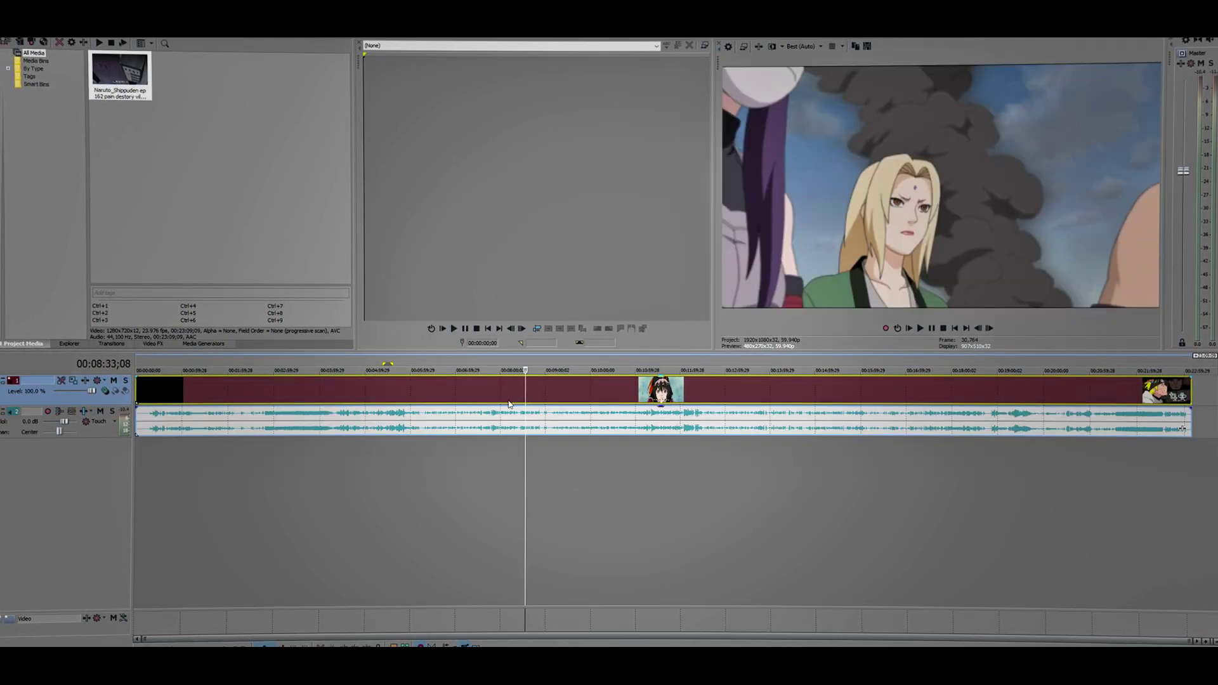
left_click(728, 47)
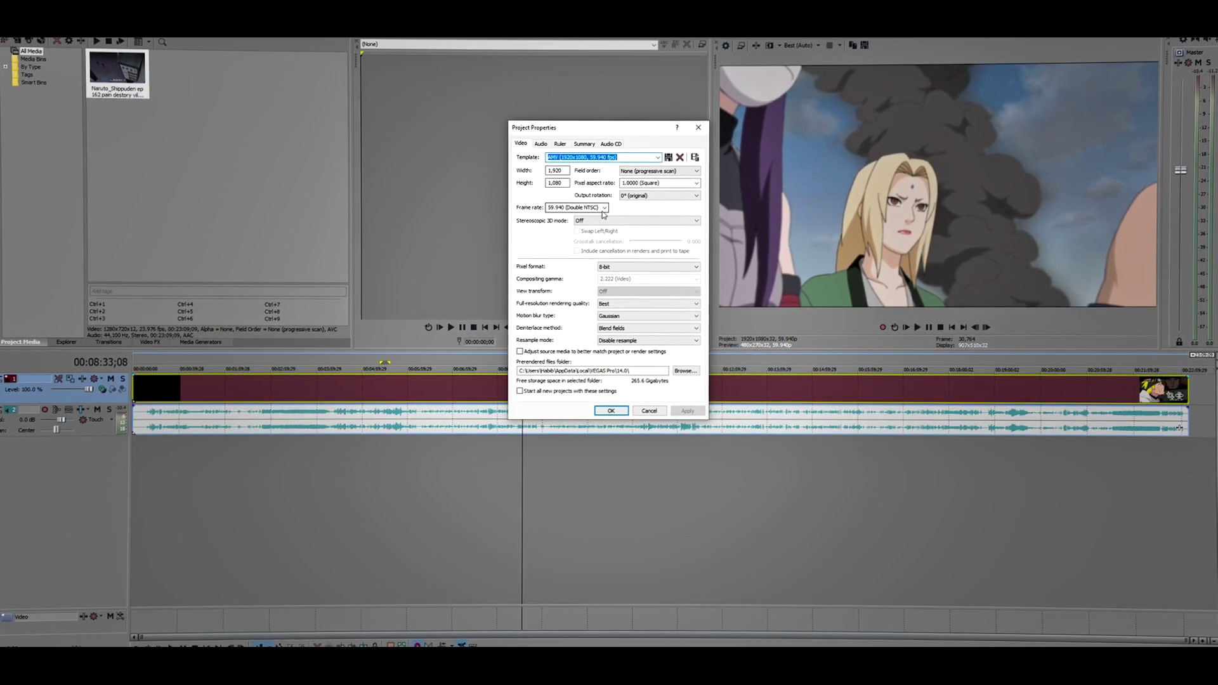
left_click(610, 410)
scroll(663, 444, "up", 8)
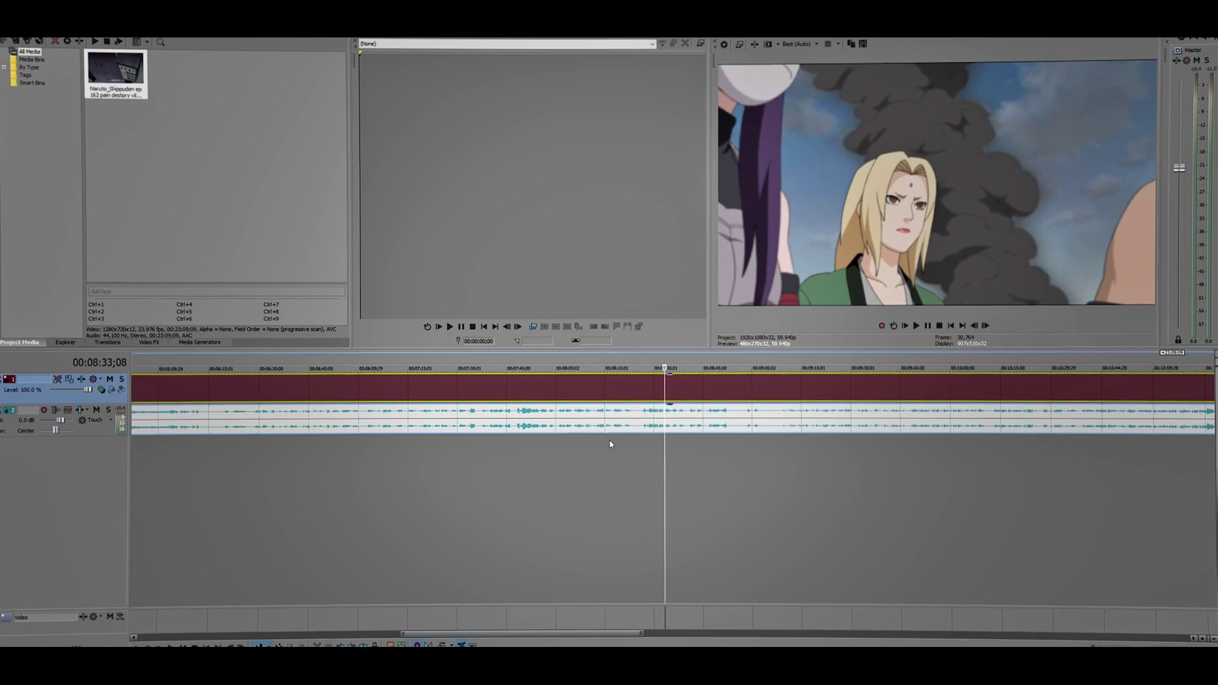
Move the audio event onto a new track and set the video event to Disable resample.
left_click_drag(560, 438, 637, 492)
left_click(594, 475)
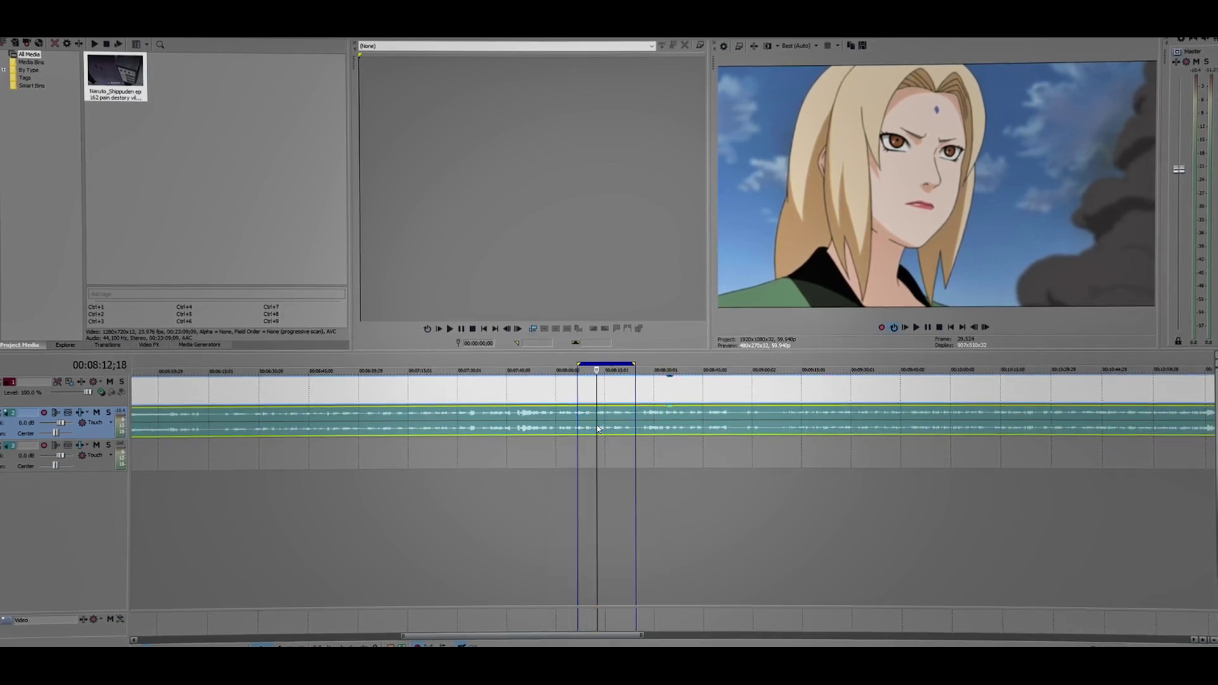
left_click(606, 388)
right_click(606, 388)
left_click(634, 387)
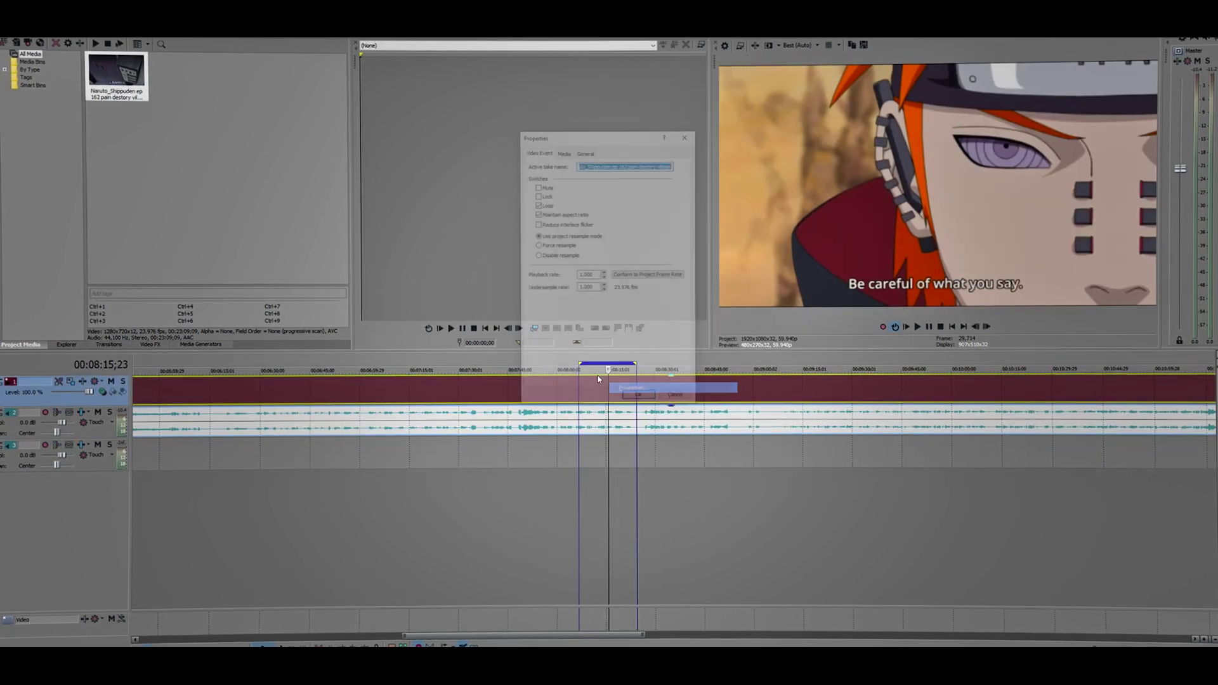
left_click(559, 256)
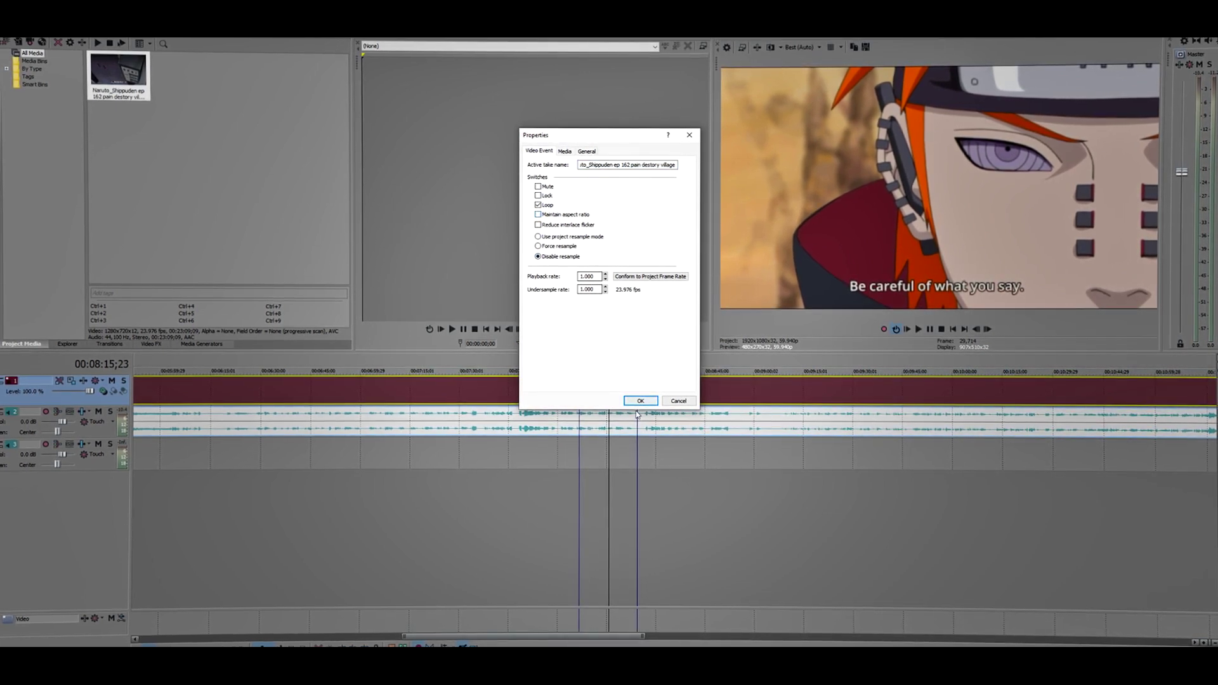
left_click(641, 400)
scroll(621, 431, "up", 3)
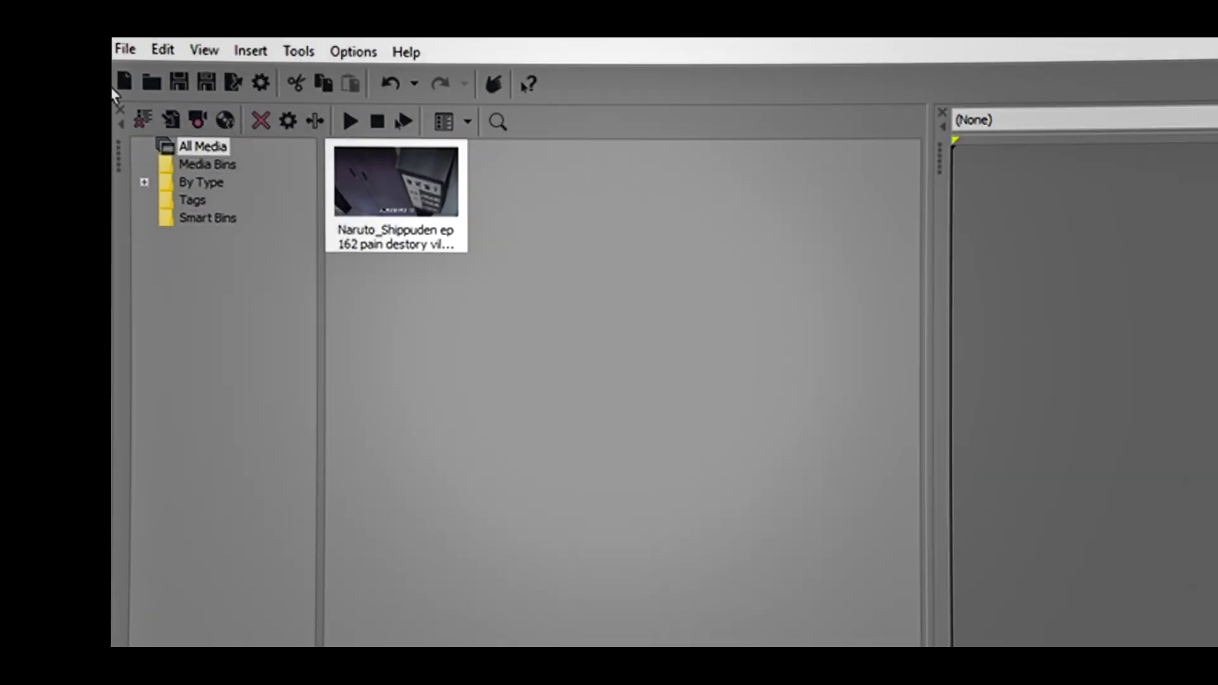
From File > Render As, expand Sony AVC/MVC and customize the Internet 1920x1080-30p template.
left_click(139, 56)
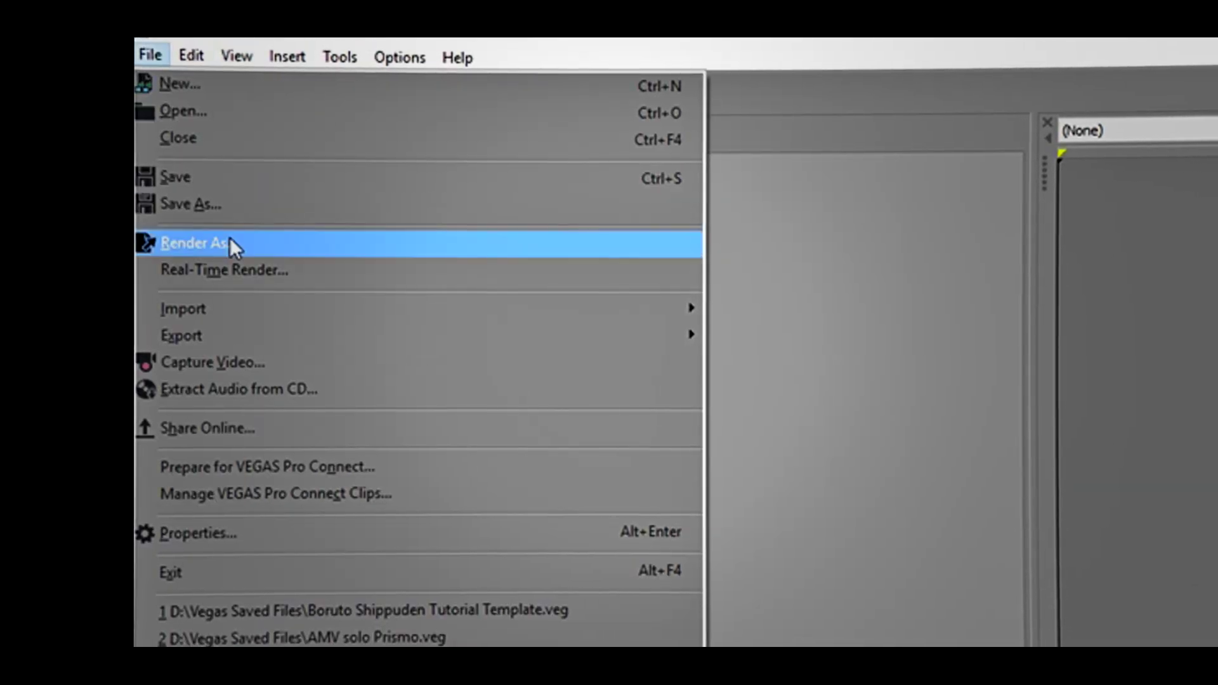
left_click(230, 241)
scroll(245, 260, "down", 2)
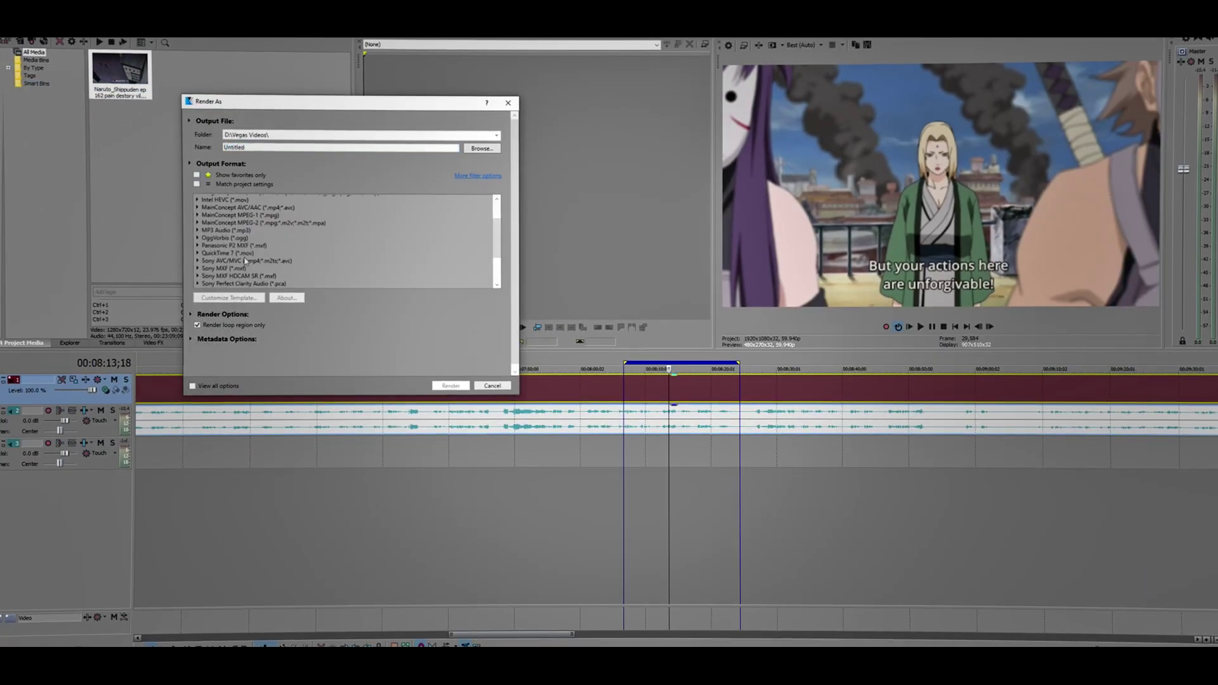
scroll(497, 232, "down", 2)
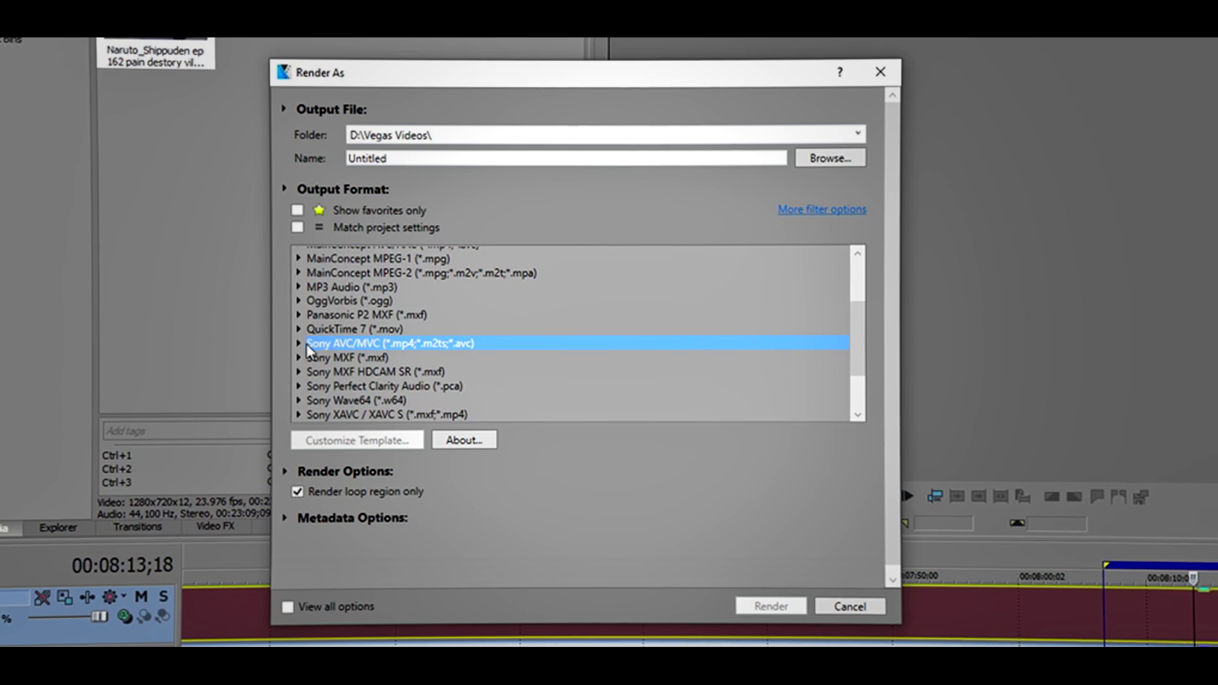
left_click(297, 344)
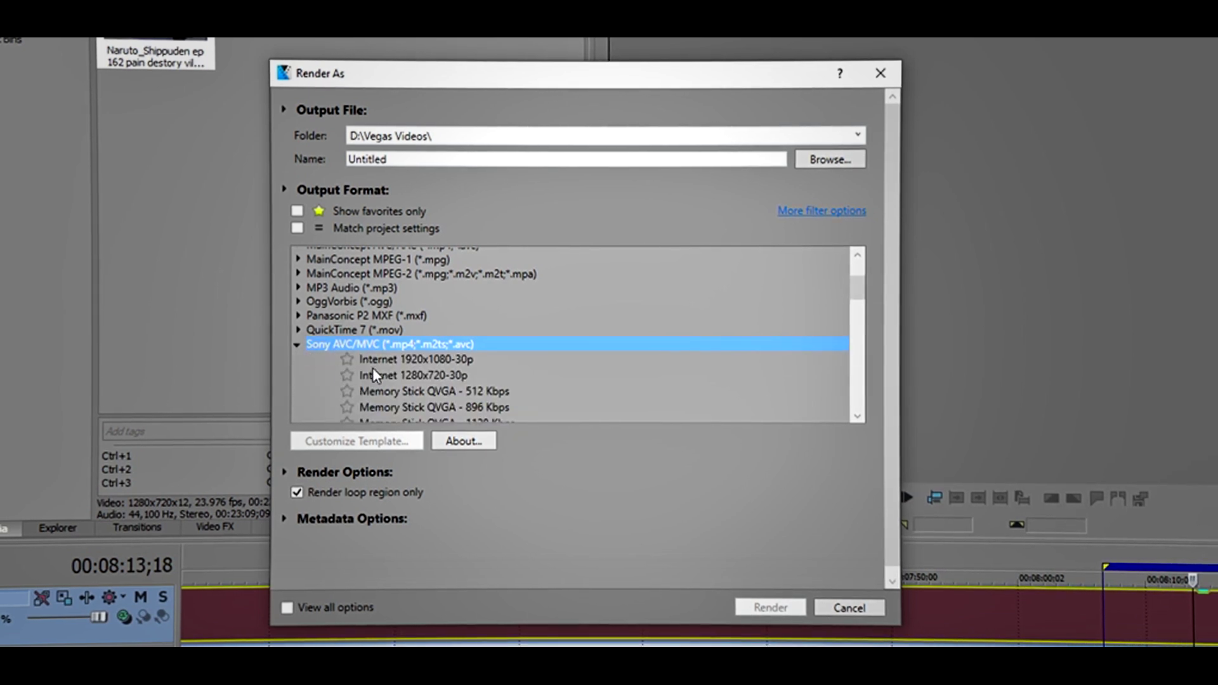
left_click(484, 363)
left_click(351, 442)
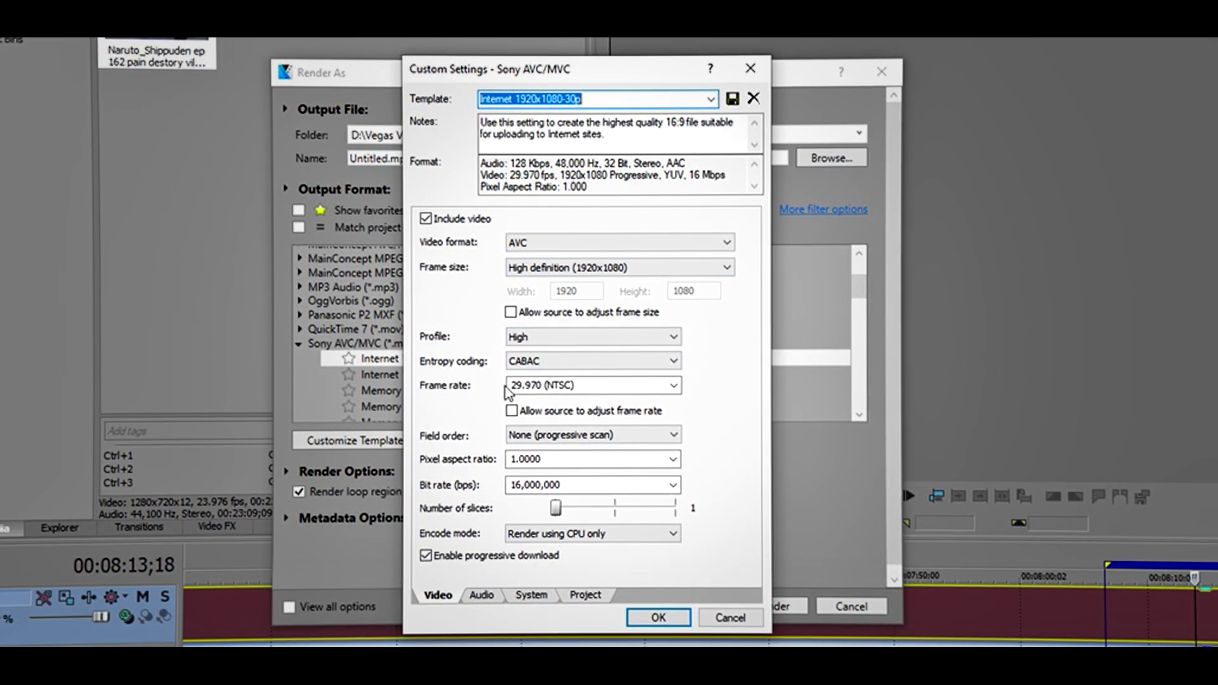
Set the output frame rate to 59.940 and glance through the audio and system tabs.
left_click(675, 385)
left_click(534, 505)
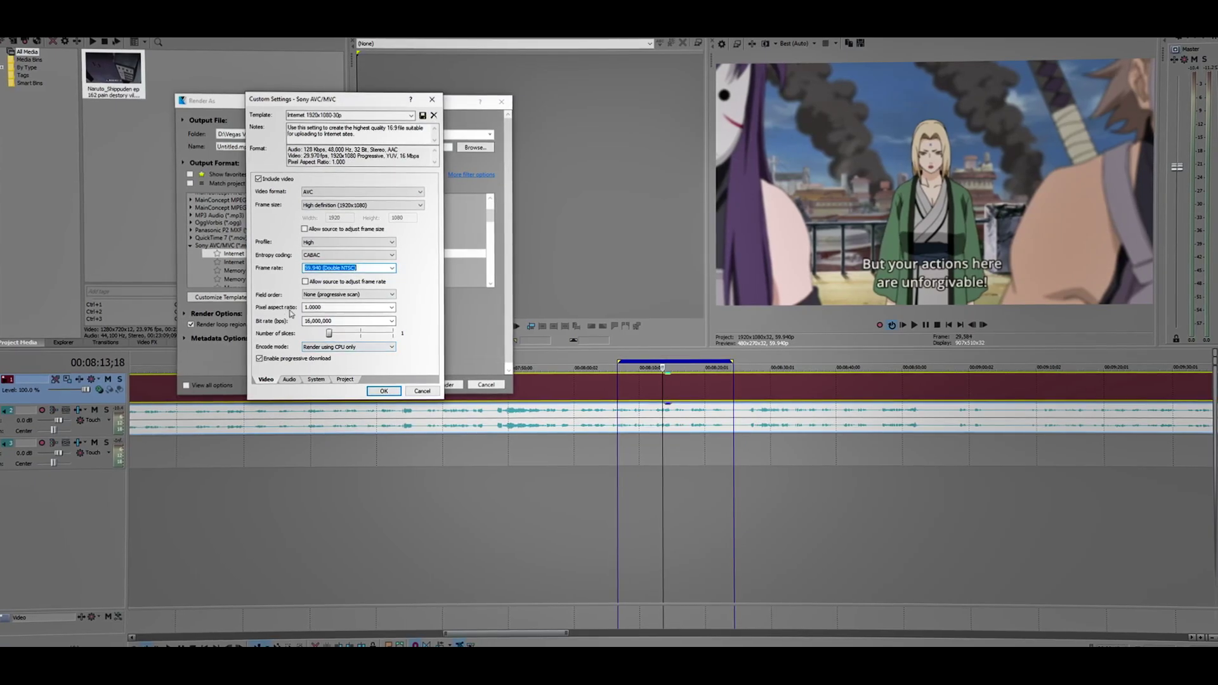
left_click(291, 379)
left_click(316, 380)
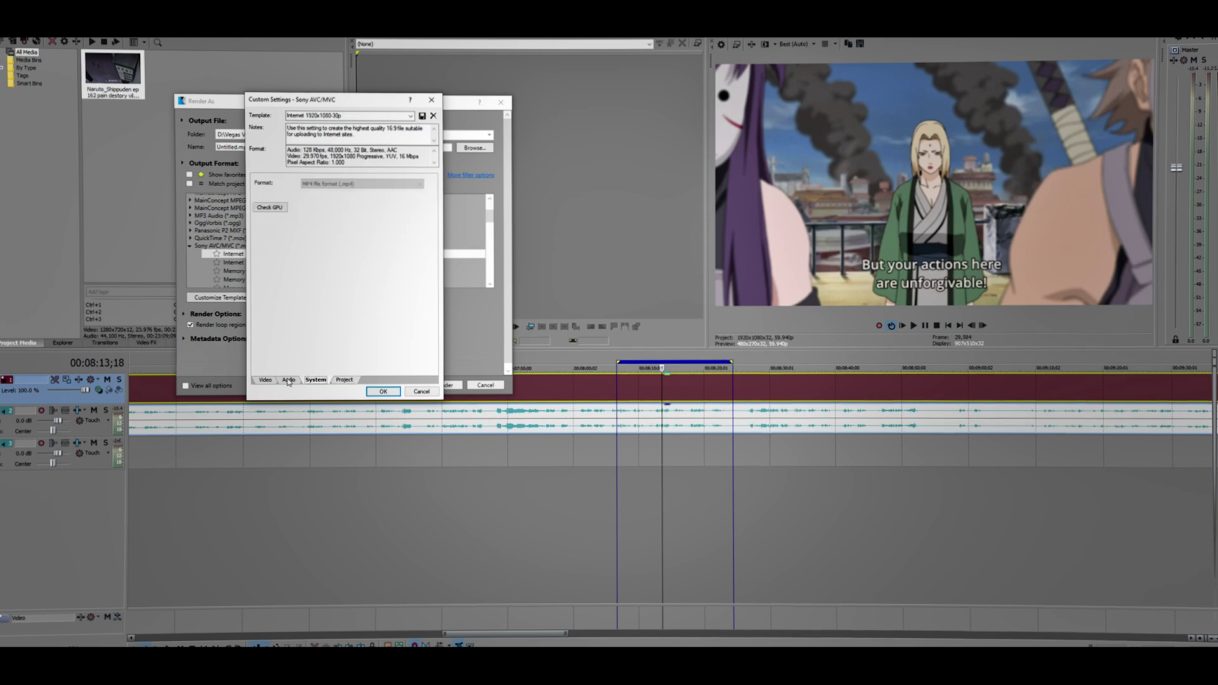
left_click(289, 379)
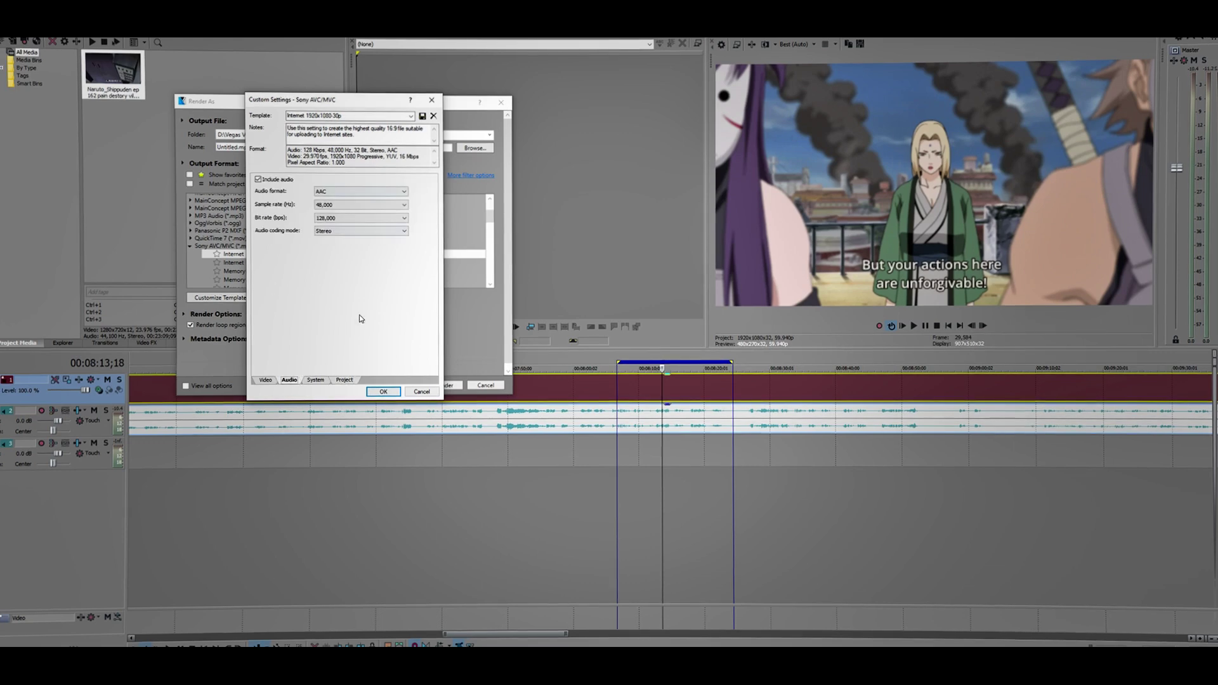
left_click(267, 381)
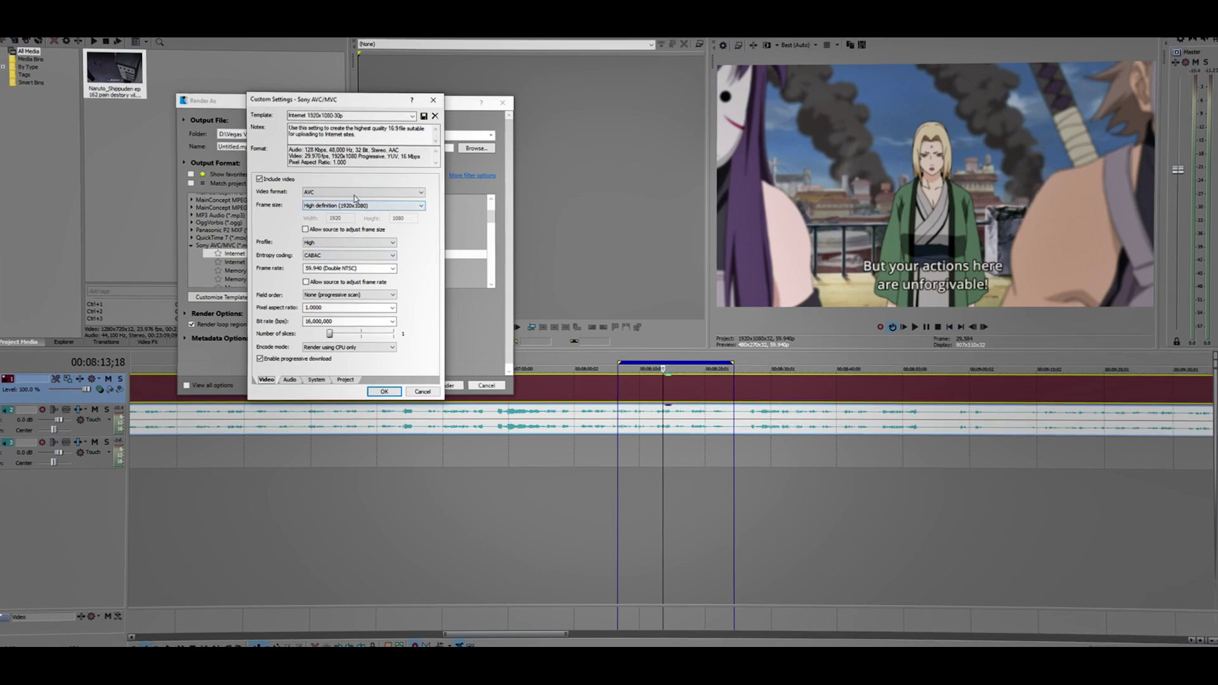
Name the template 'Youtube 60 fps', save it, and confirm the custom settings.
triple_click(329, 115)
type("save")
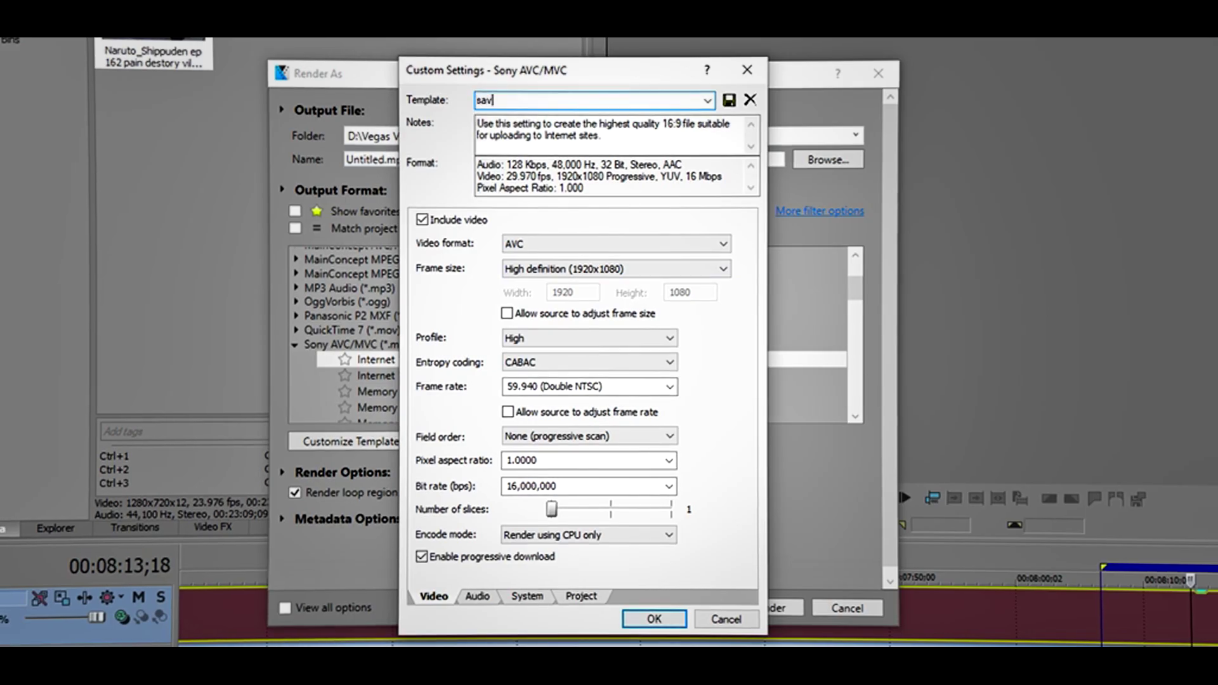
type(" it")
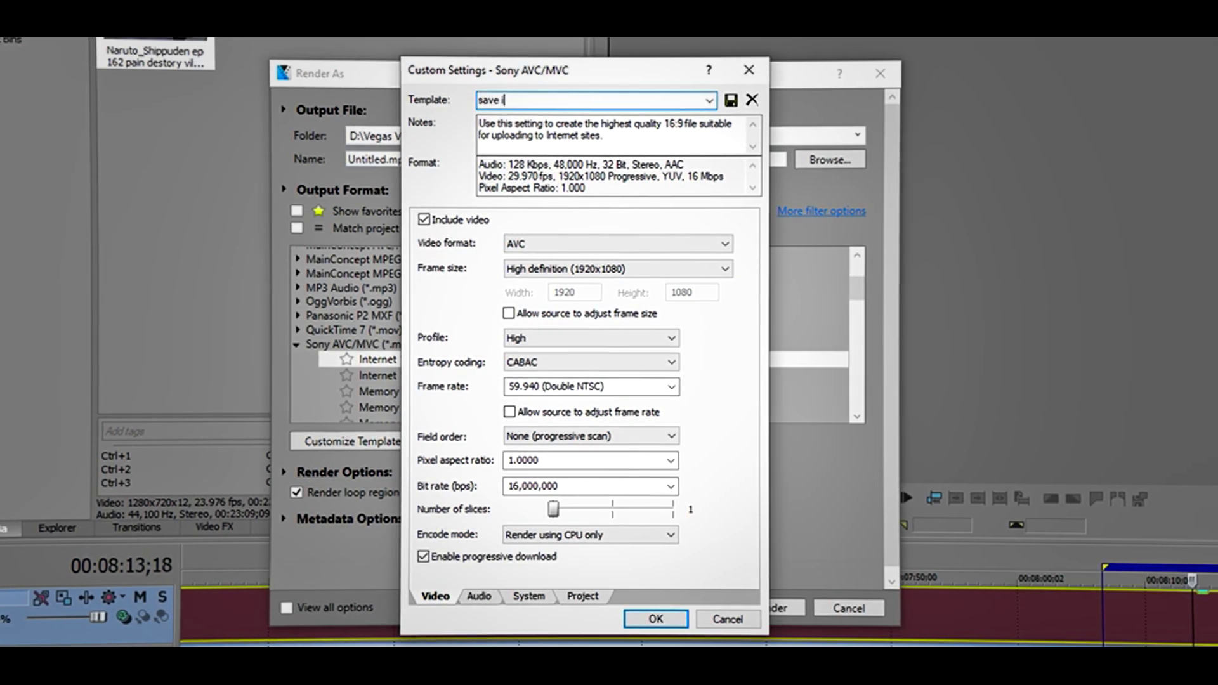
key("BackSpace")
key("BackSpace")
key("BackSpace")
key("BackSpace")
key("BackSpace")
key("BackSpace")
key("BackSpace")
type("Youtube 60")
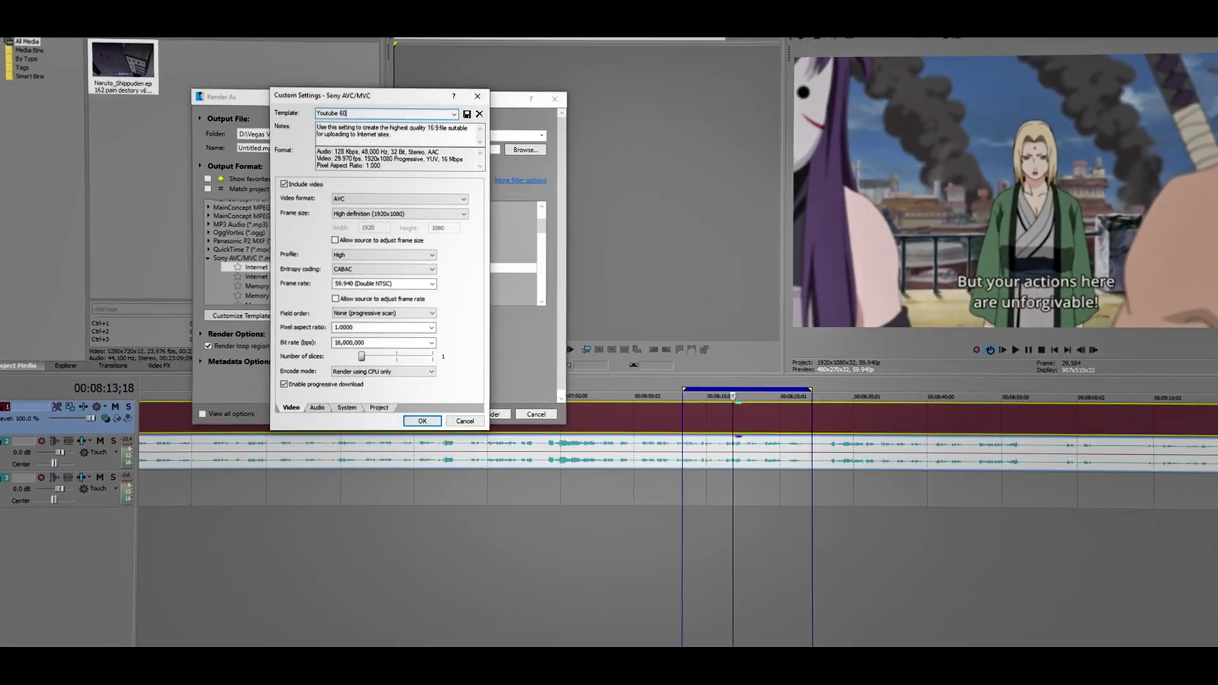
type("fps")
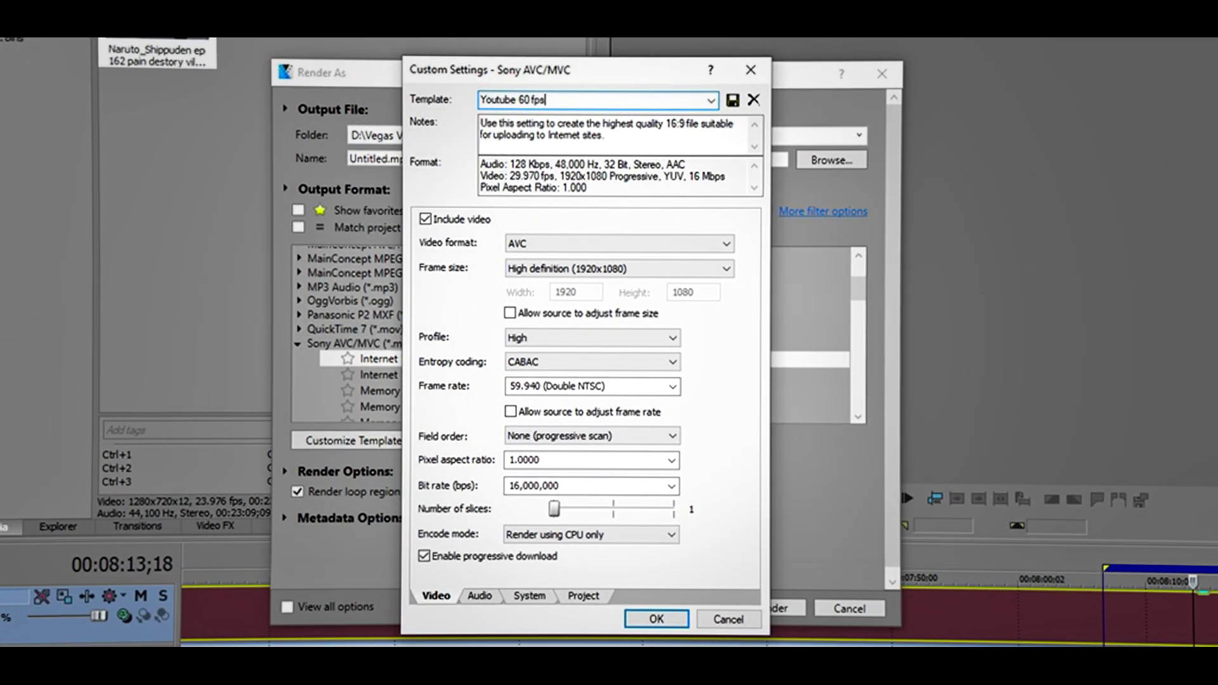
left_click(731, 107)
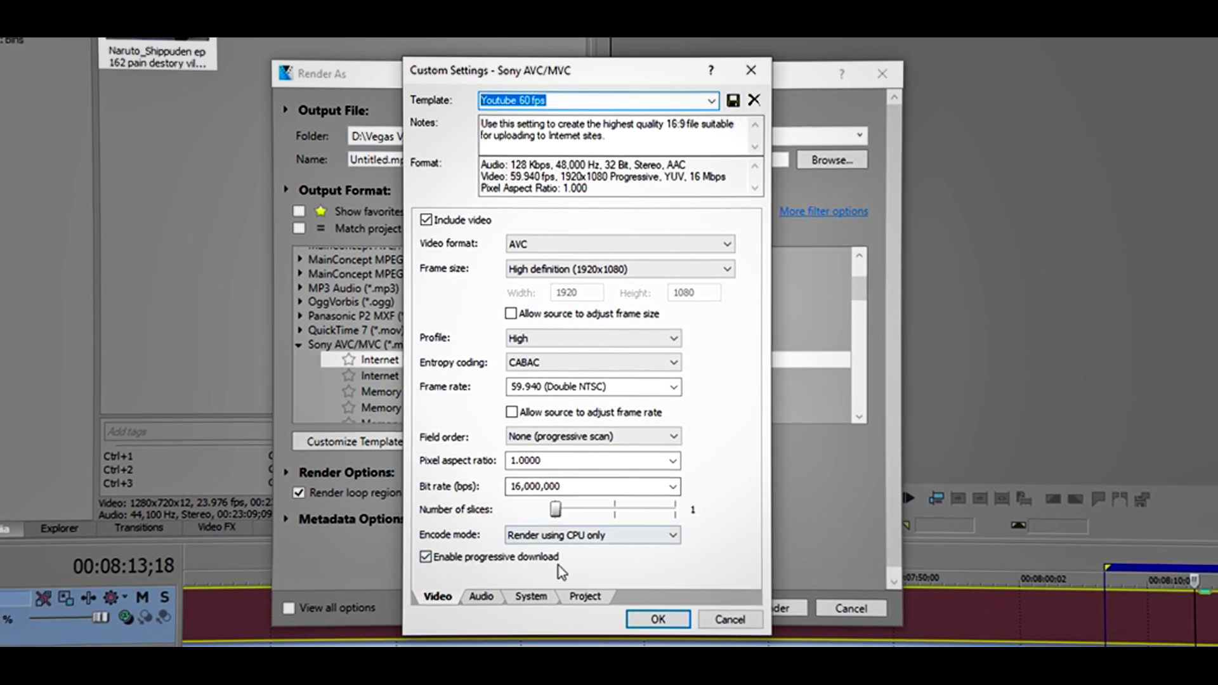
left_click(654, 620)
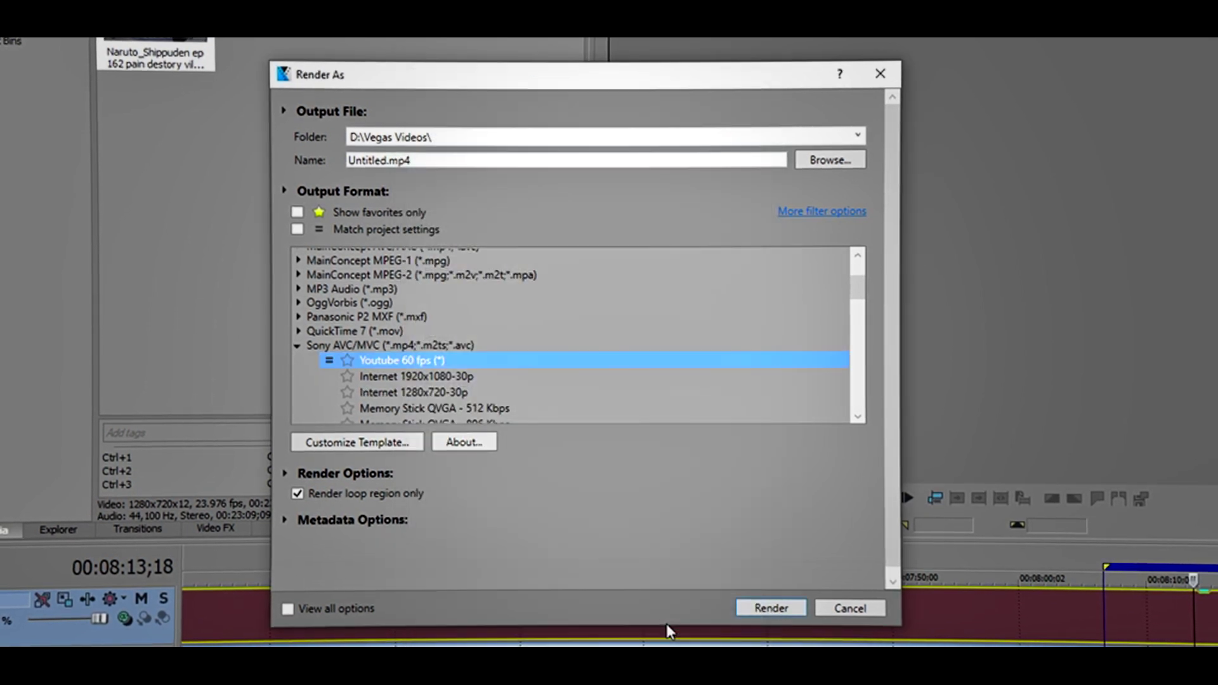